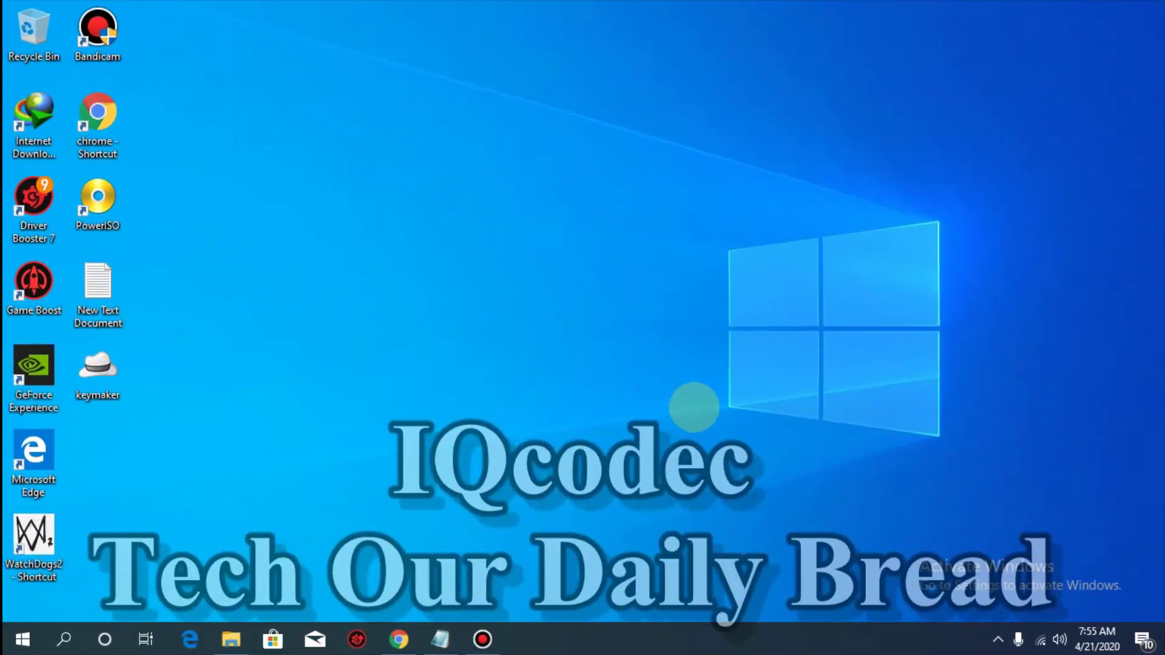
# Refresh the desktop and open Chrome on the OxTorrent page.
pyautogui.rightClick(736, 346)
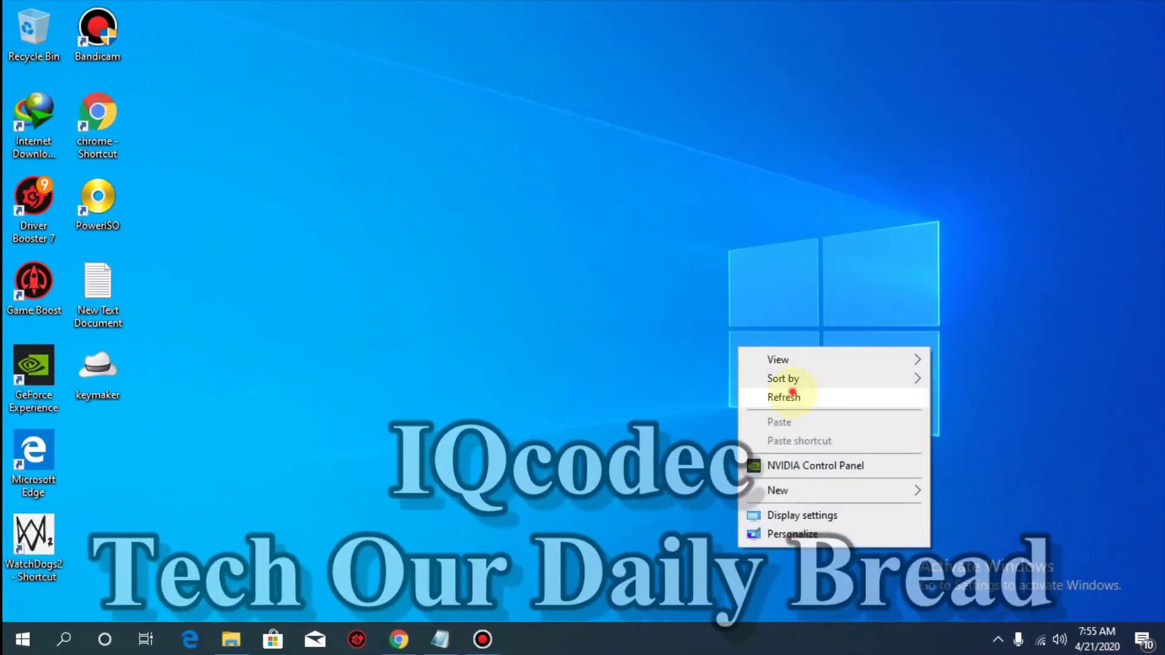
pyautogui.click(789, 391)
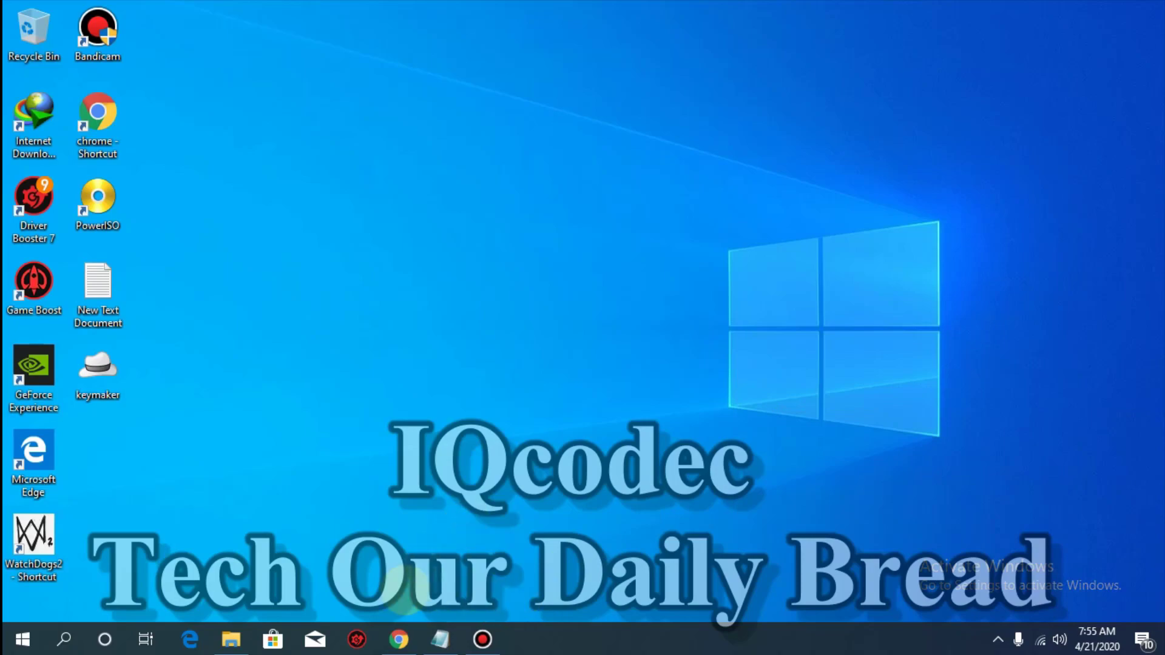
pyautogui.click(399, 639)
pyautogui.scroll(-1, 746, 351)
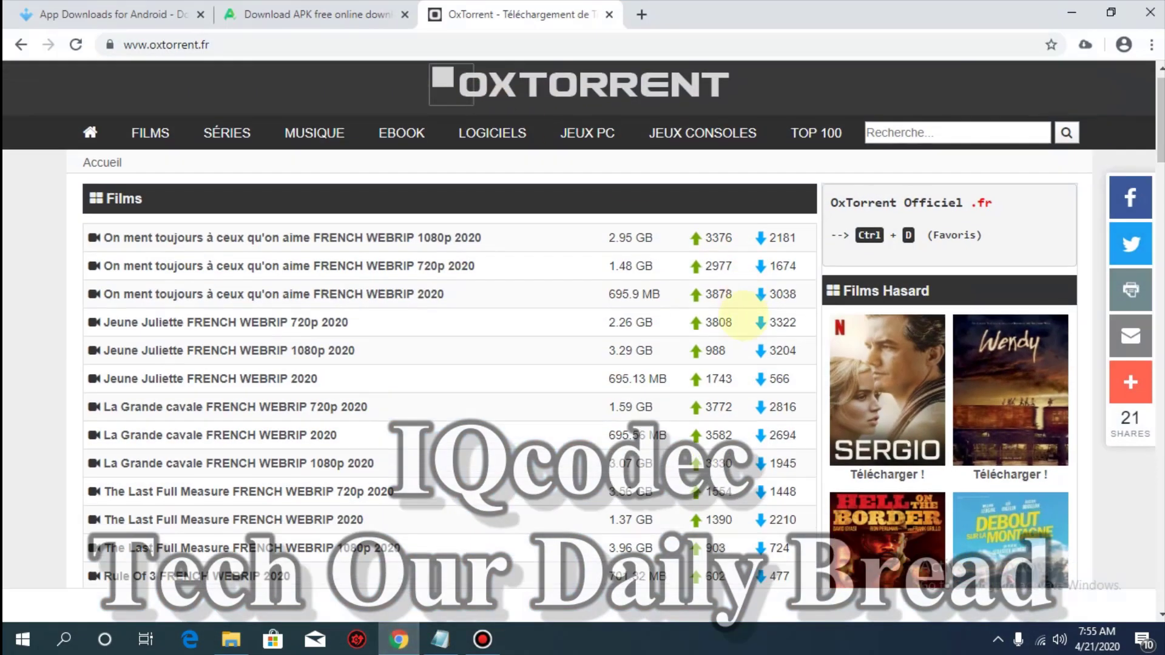
pyautogui.scroll(-6, 746, 352)
pyautogui.scroll(7, 746, 352)
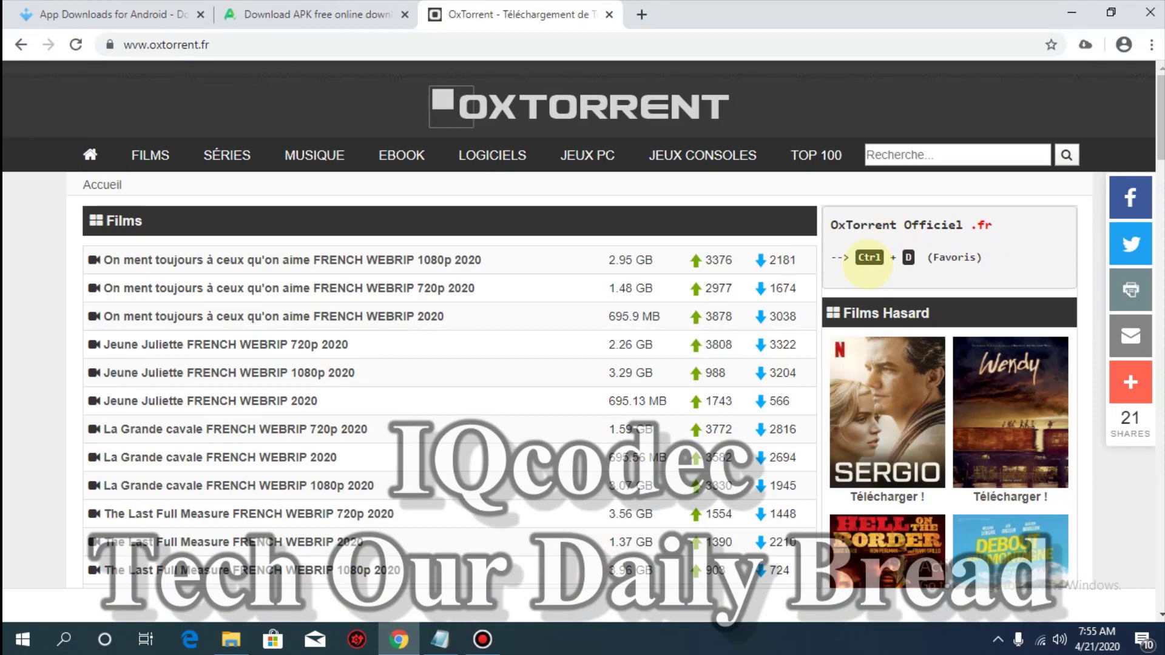
# Look over the APKPure, Uptodown and OxTorrent tabs.
pyautogui.click(356, 13)
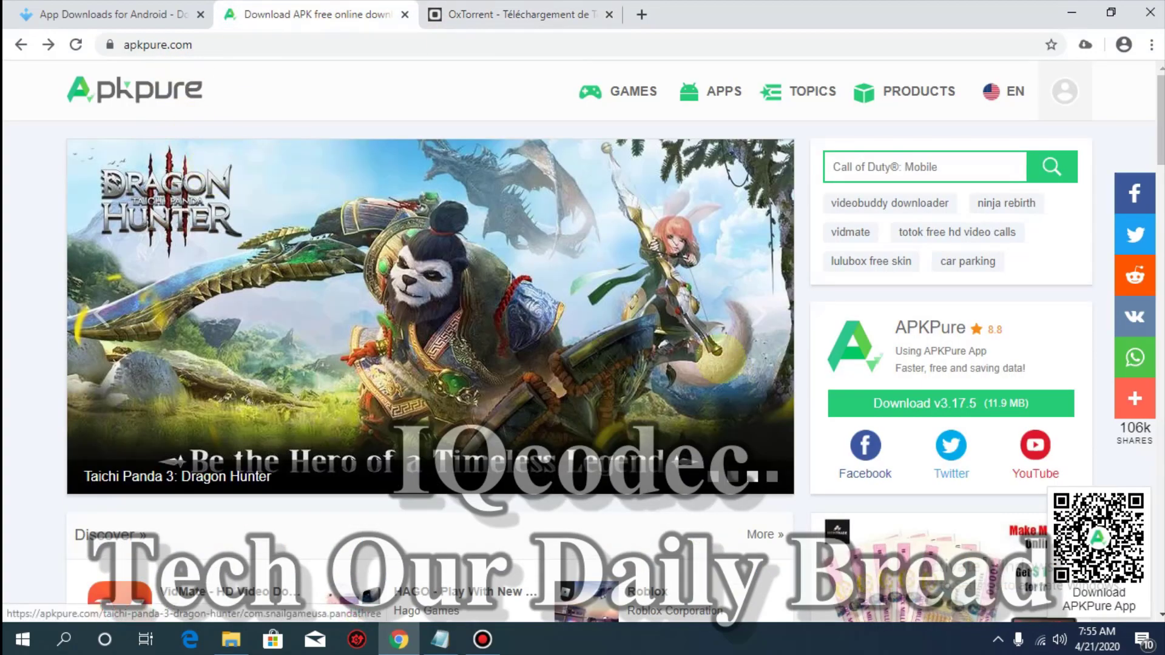
pyautogui.scroll(-8, 723, 350)
pyautogui.scroll(1, 701, 325)
pyautogui.scroll(5, 702, 325)
pyautogui.scroll(3, 487, 271)
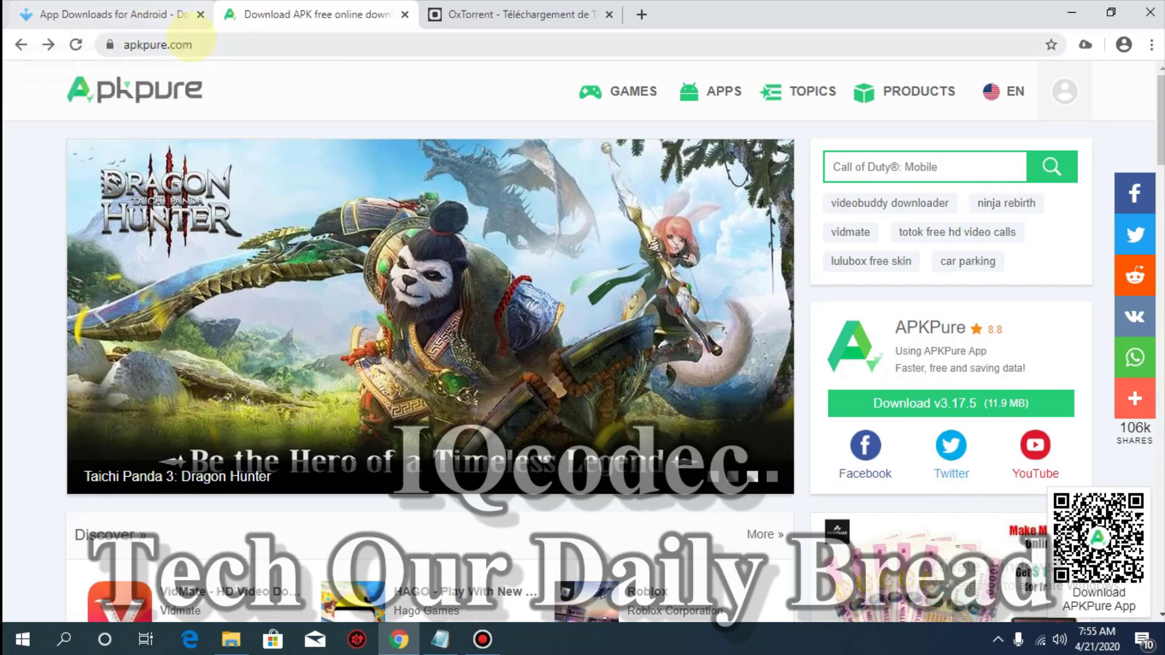
pyautogui.click(119, 13)
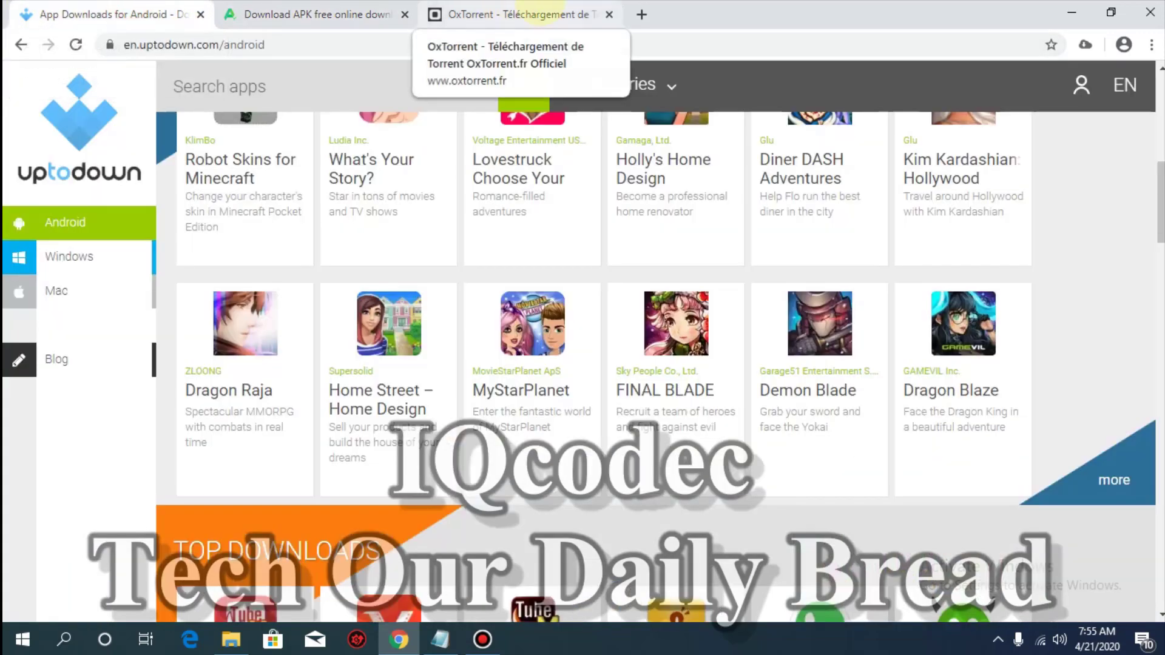
pyautogui.click(541, 12)
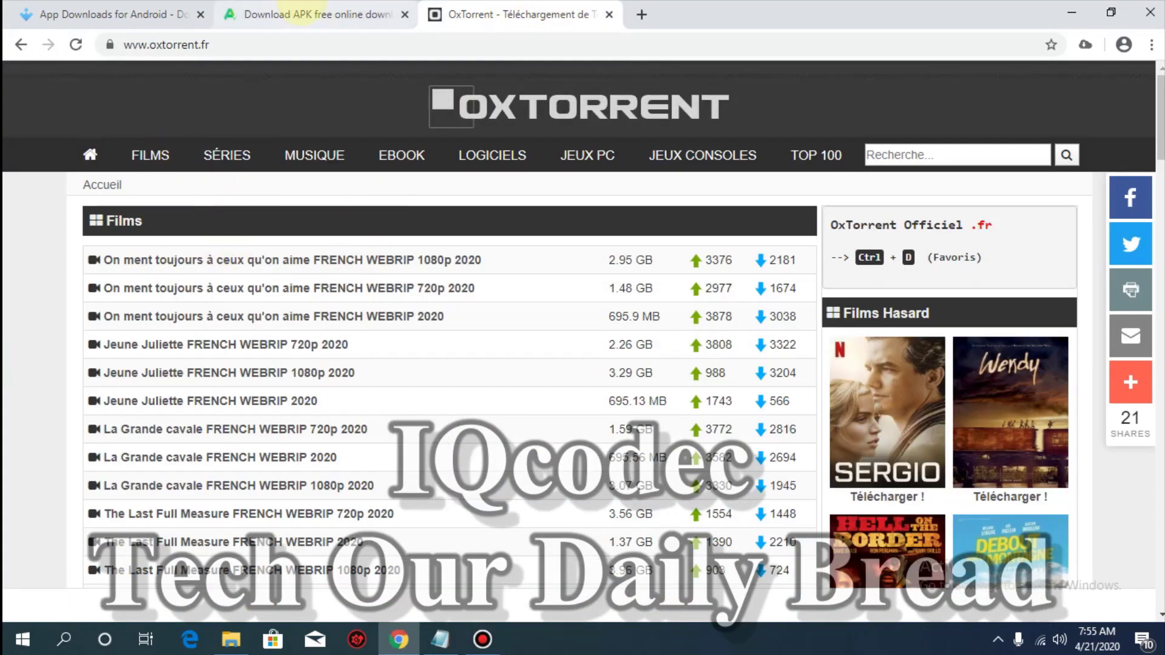
pyautogui.click(328, 14)
pyautogui.click(549, 12)
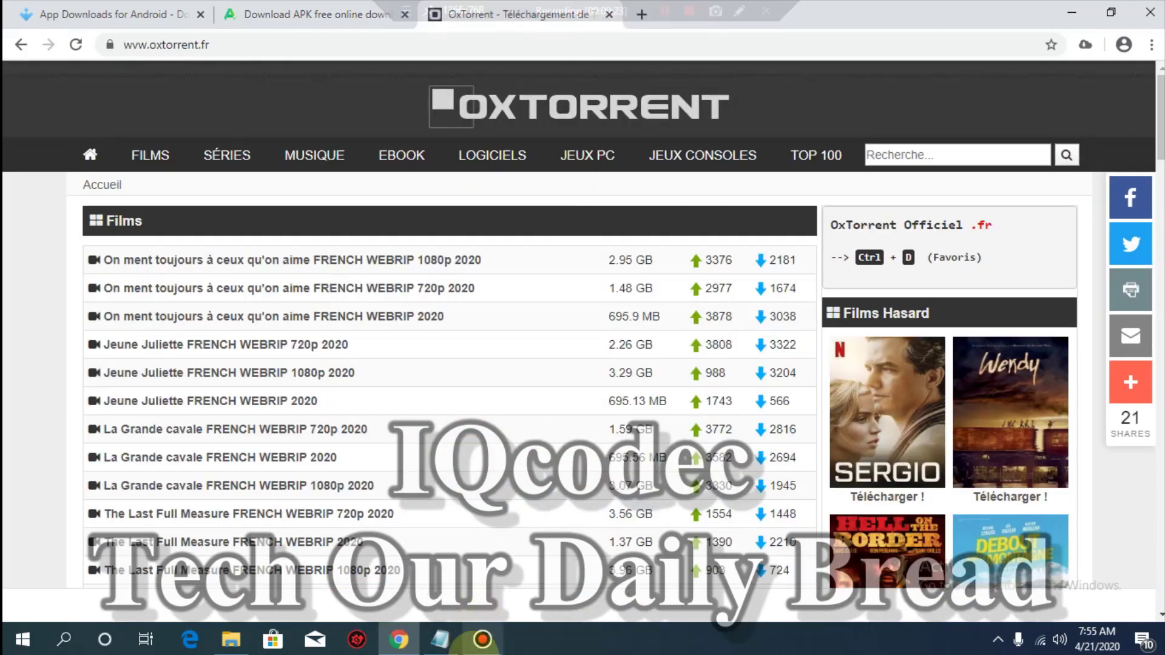
# Bring up Notepad and select the APKPure Google Meet download address for copying.
pyautogui.click(441, 638)
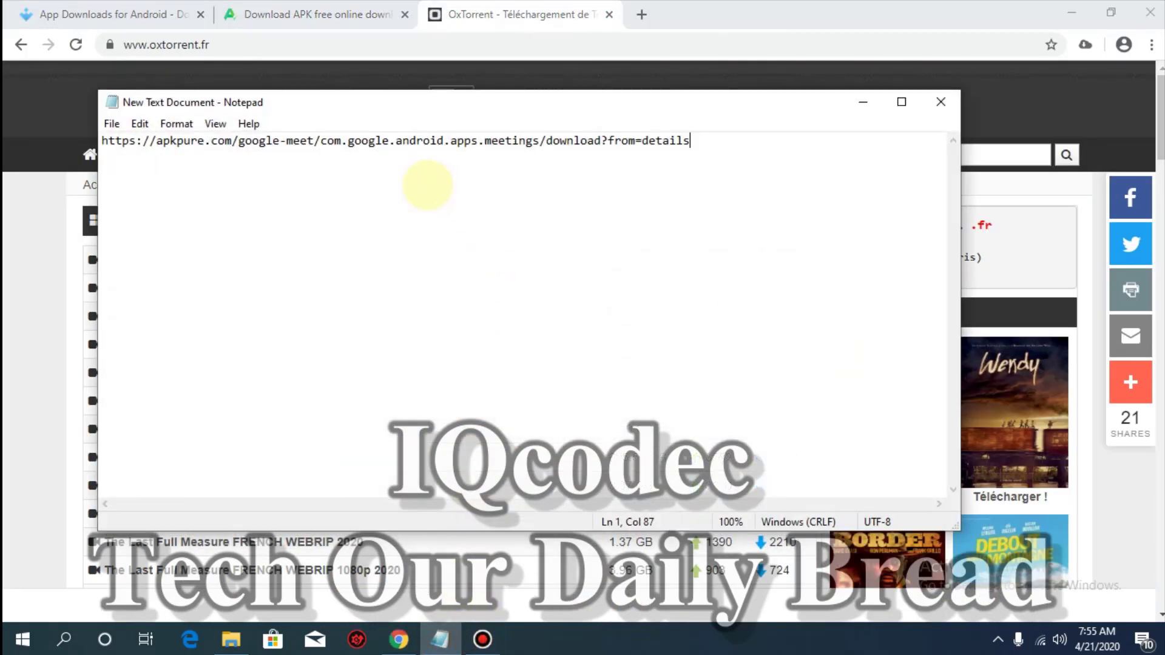
pyautogui.hotkey('ctrl', 'a')
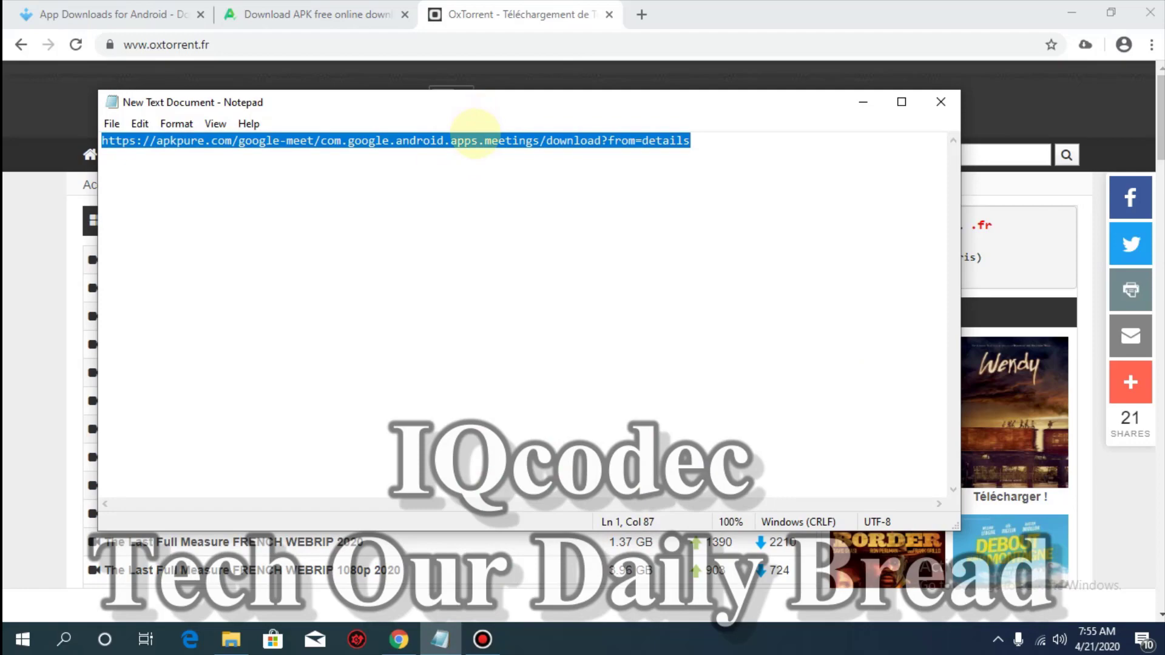
pyautogui.rightClick(475, 132)
# Load the copied Google Meet APKPure address in a new tab, then close that tab.
pyautogui.click(512, 188)
pyautogui.click(640, 14)
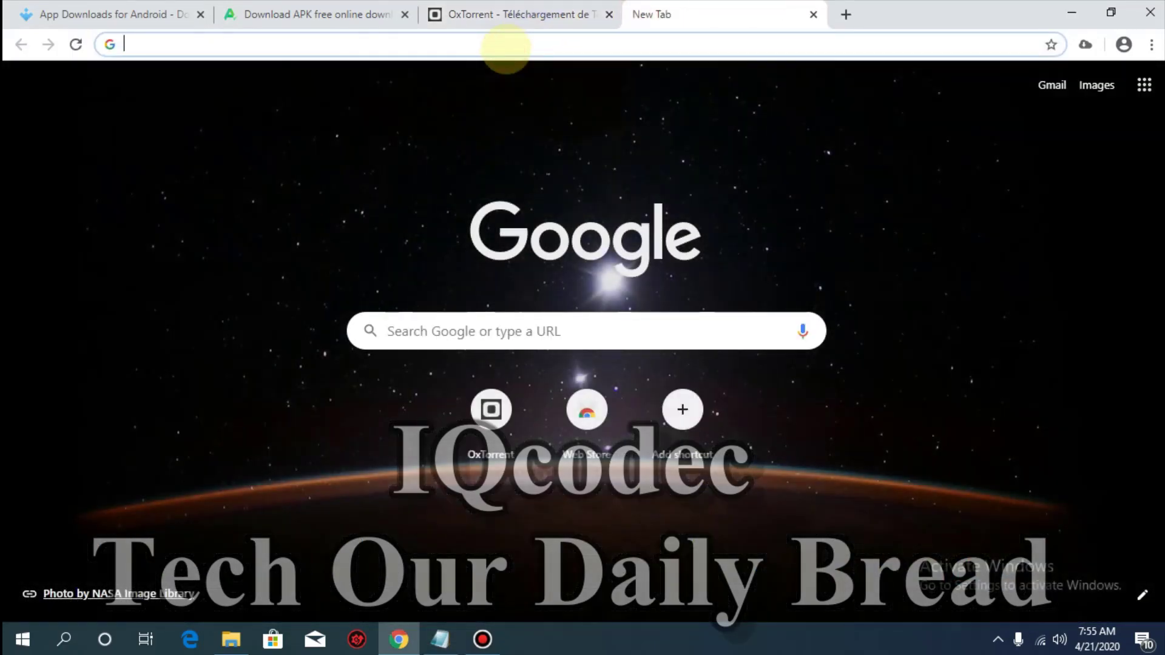
pyautogui.rightClick(507, 45)
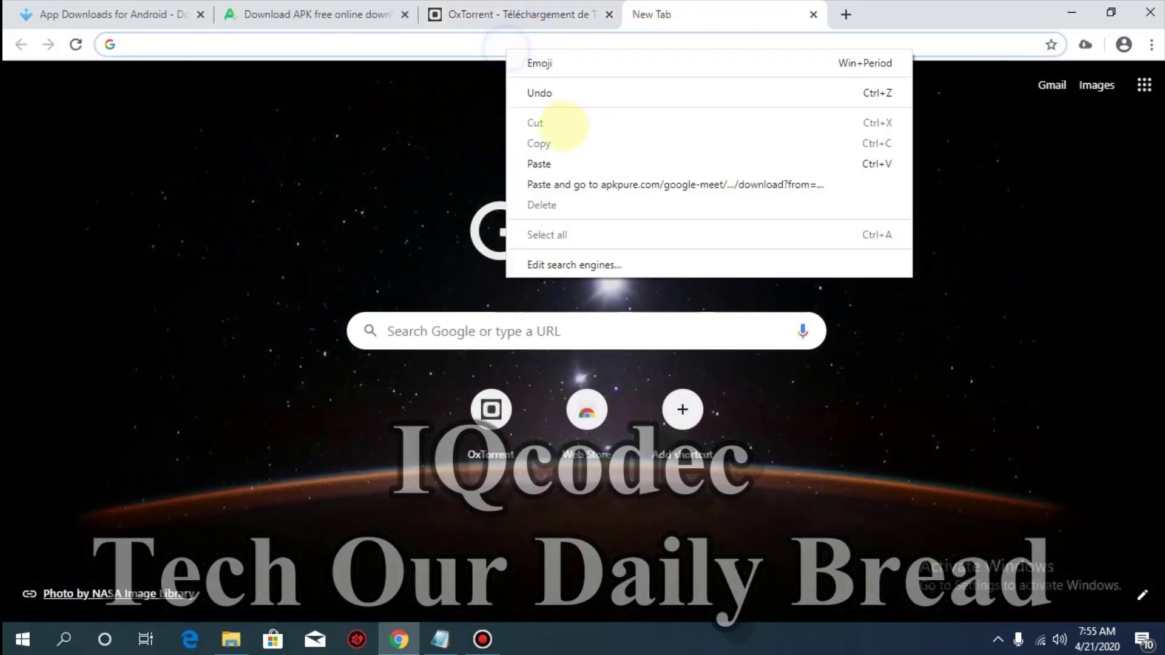
pyautogui.click(553, 184)
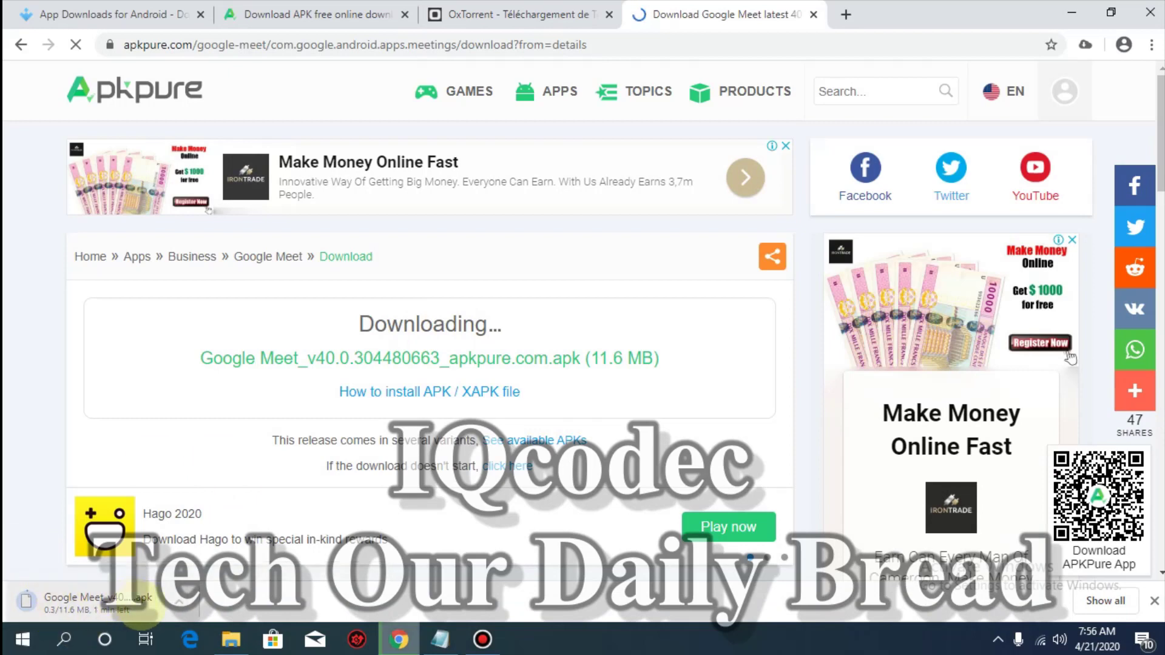
pyautogui.click(1154, 600)
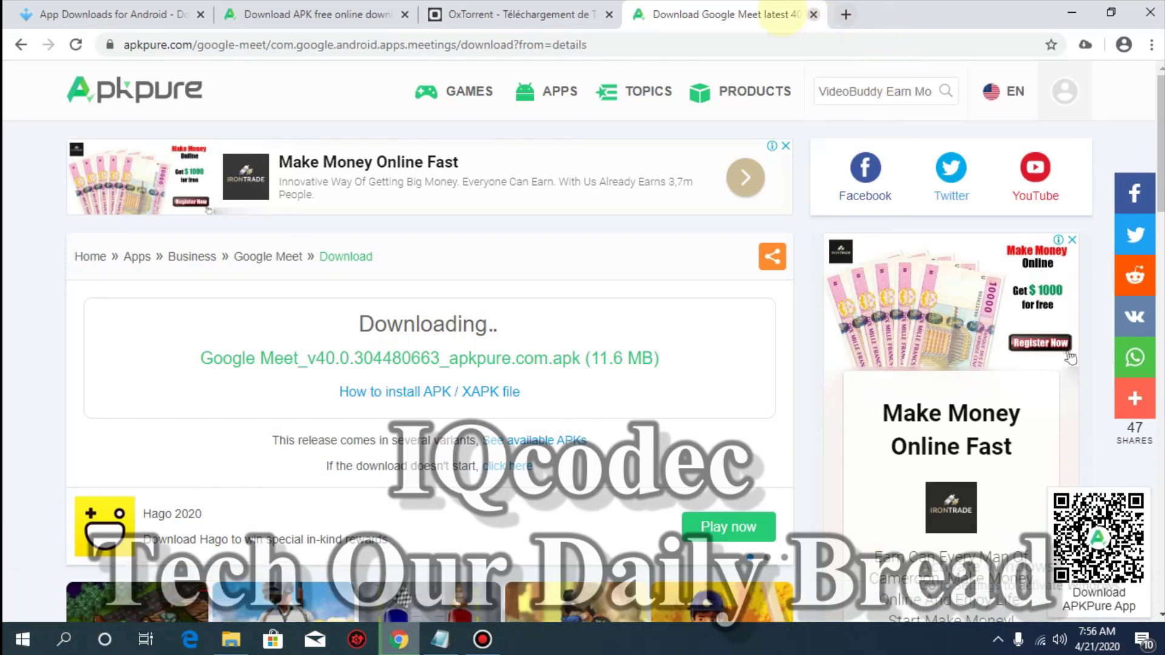
pyautogui.click(813, 14)
pyautogui.click(1019, 639)
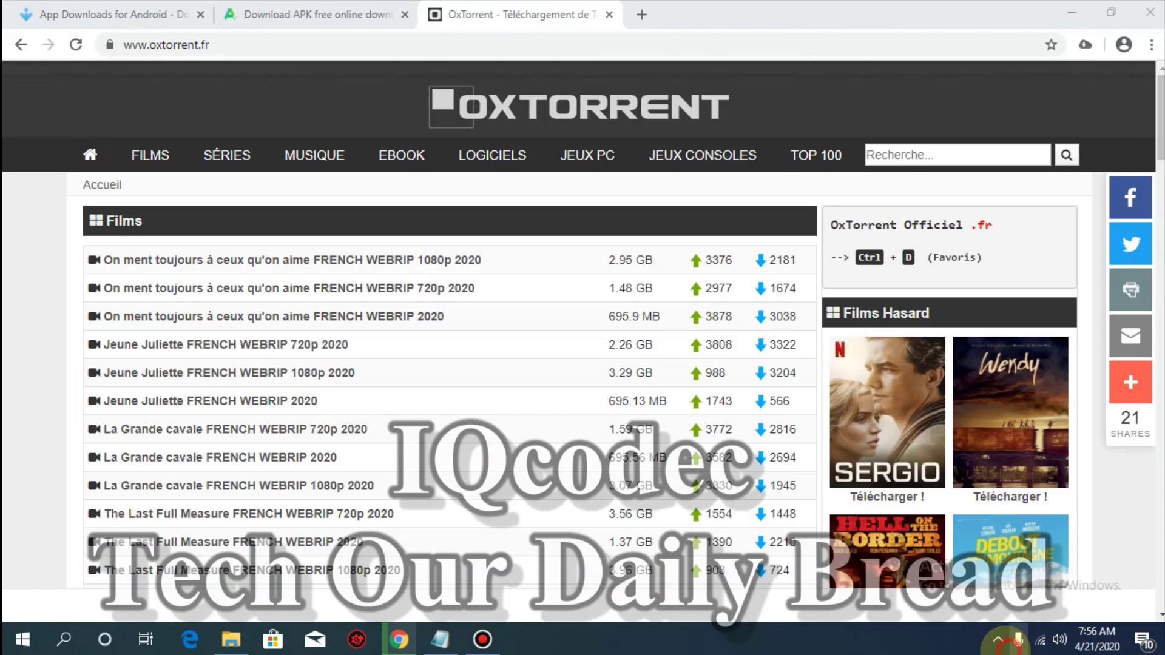
pyautogui.click(1149, 13)
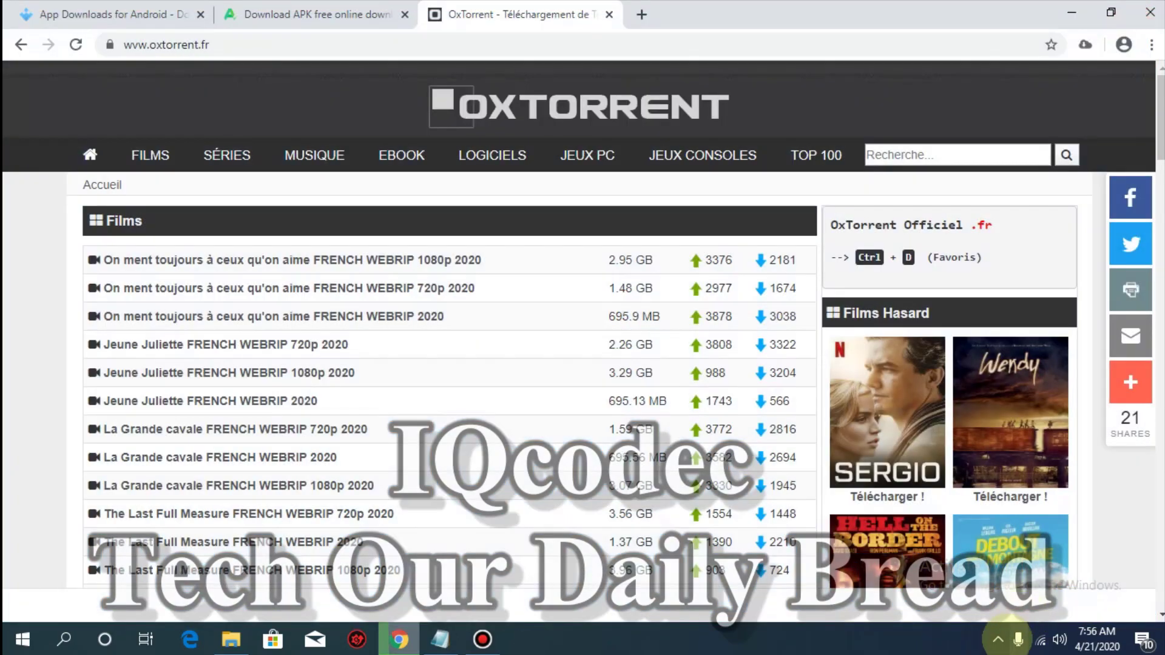
pyautogui.doubleClick(961, 606)
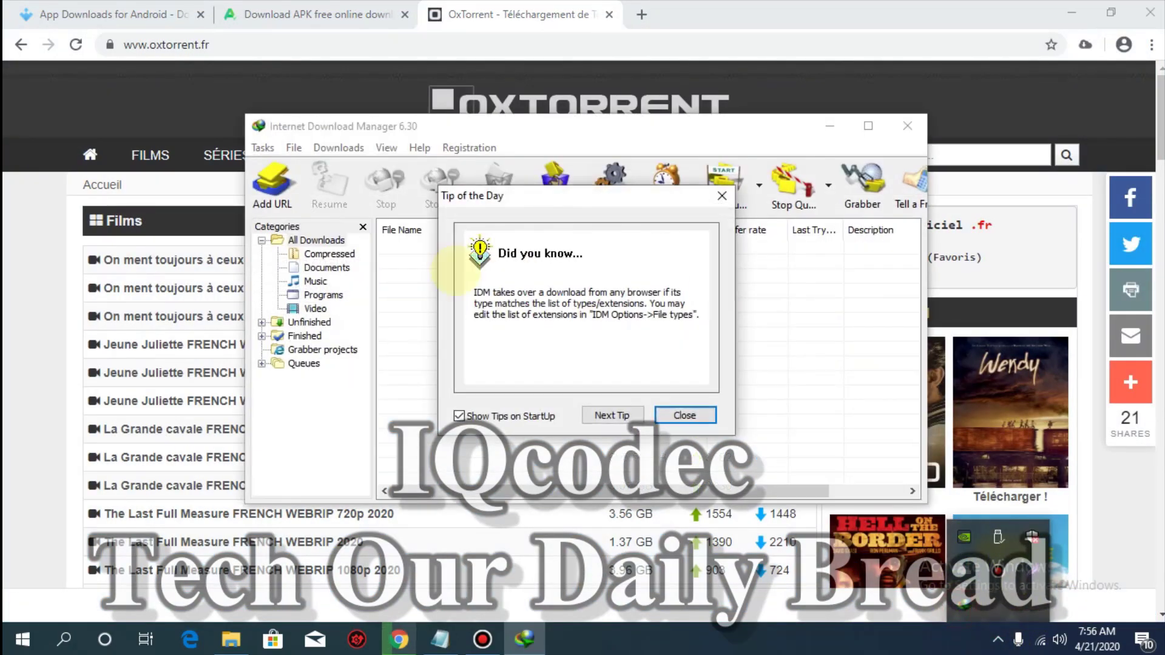
pyautogui.click(667, 416)
pyautogui.click(272, 182)
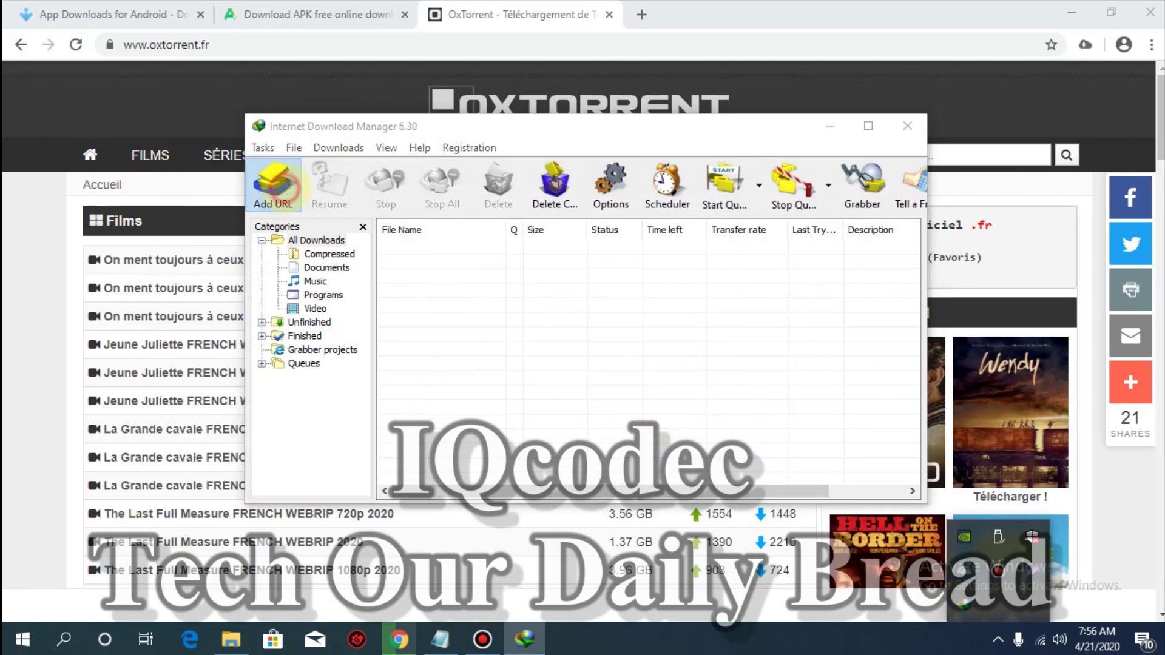
pyautogui.click(783, 299)
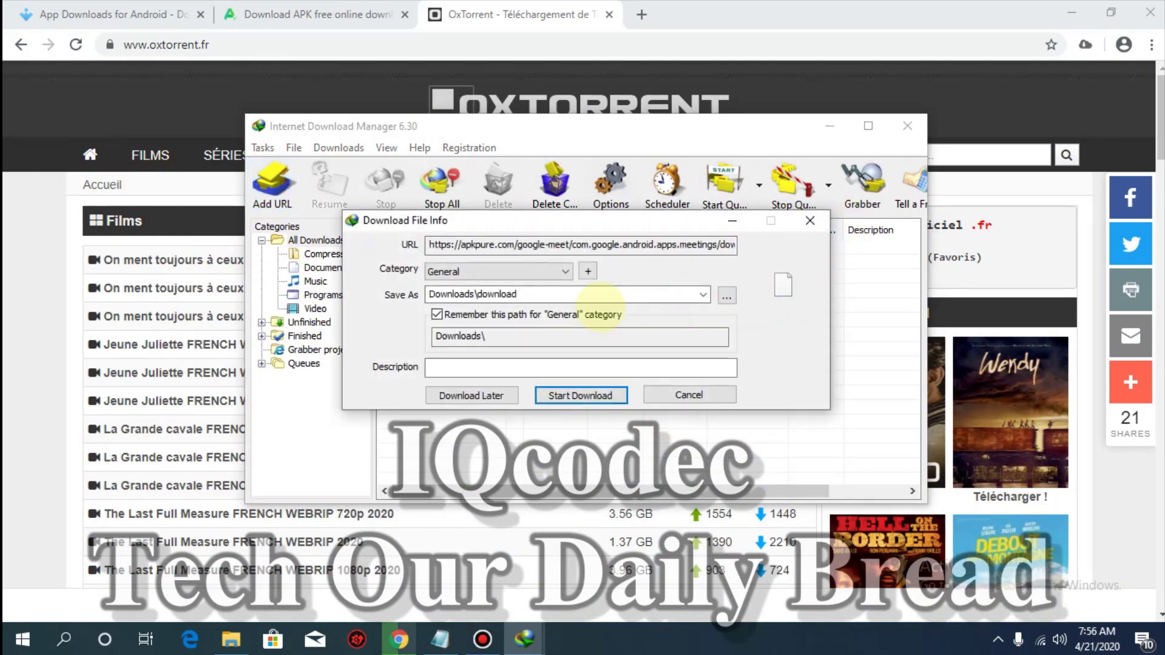
pyautogui.click(910, 127)
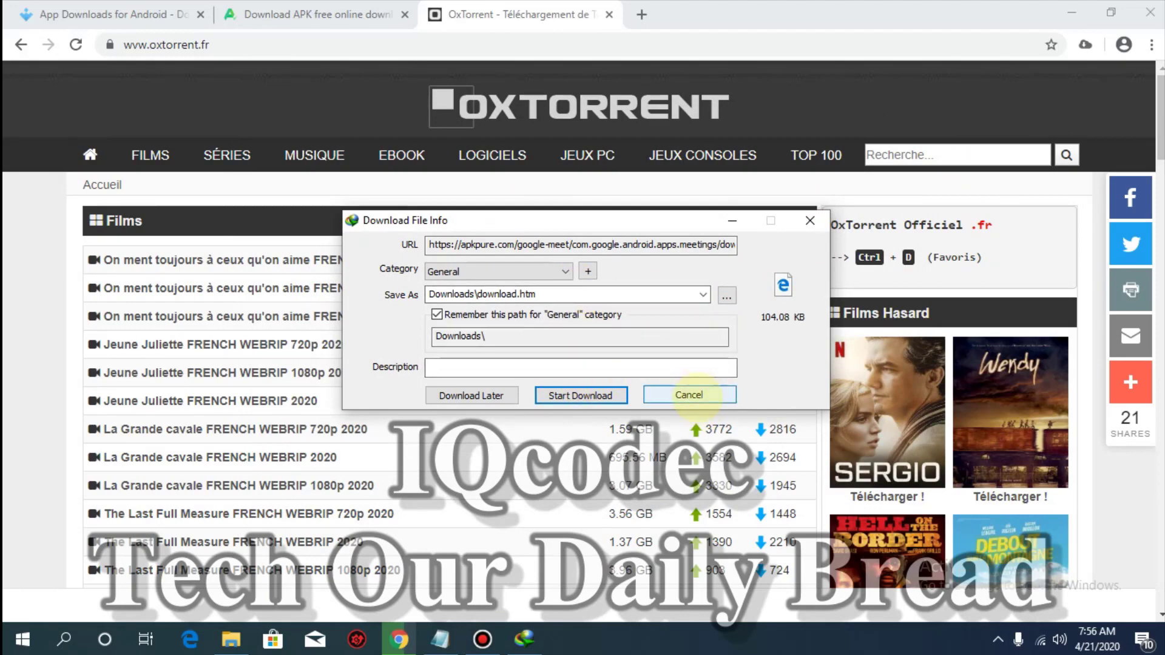
# Cancel the pending download and look over the APKPure, Uptodown and OxTorrent tabs.
pyautogui.click(689, 394)
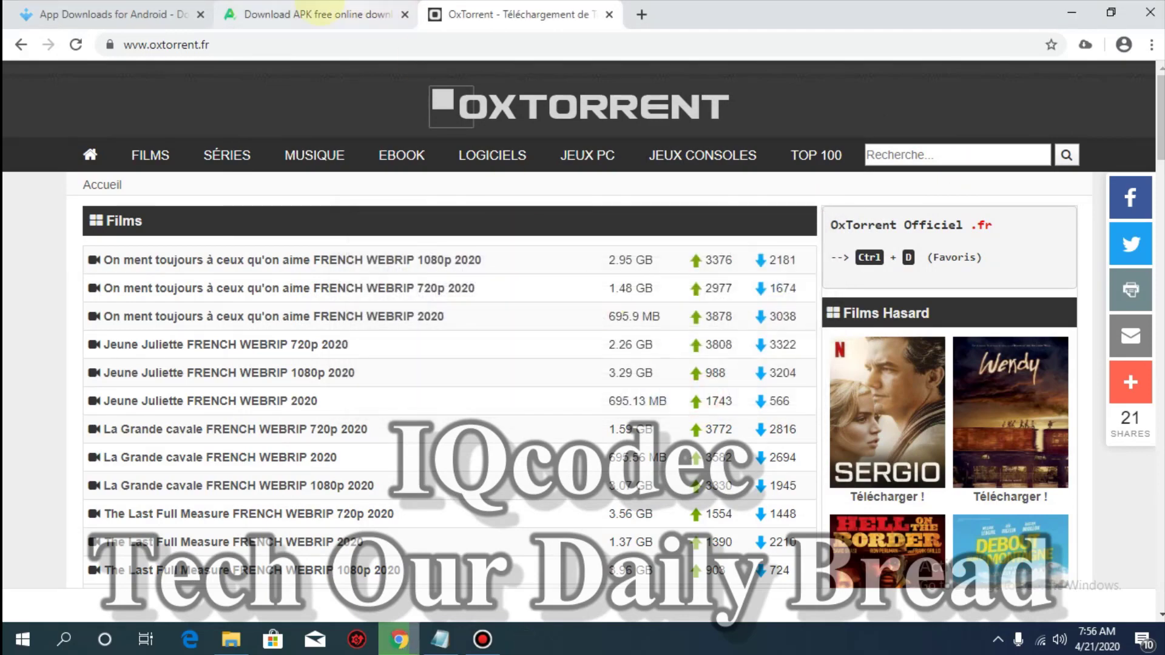
pyautogui.click(309, 14)
pyautogui.click(100, 13)
pyautogui.scroll(-5, 345, 364)
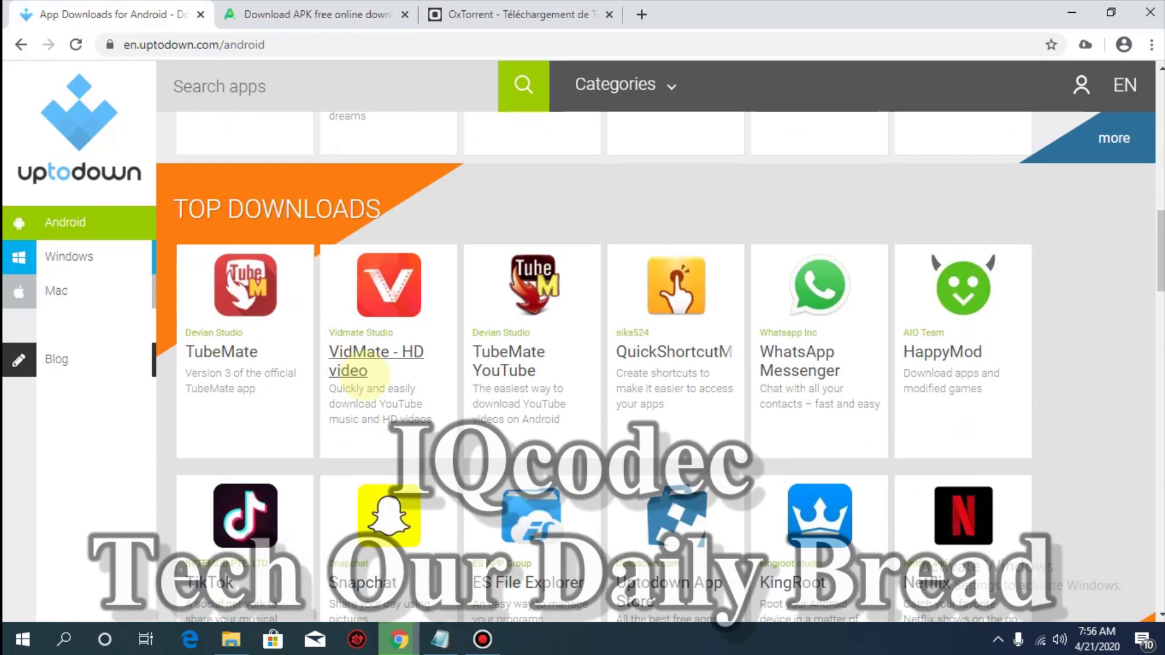
pyautogui.scroll(8, 364, 339)
pyautogui.scroll(3, 388, 276)
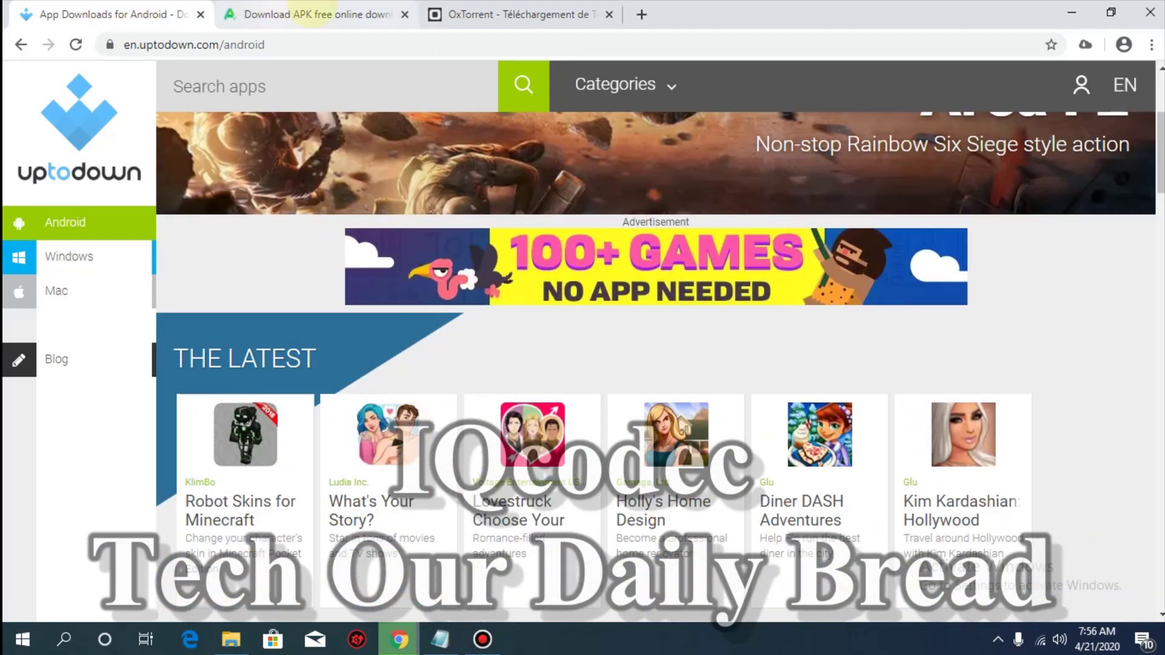
pyautogui.click(310, 14)
pyautogui.click(515, 14)
pyautogui.click(337, 12)
pyautogui.scroll(-2, 400, 182)
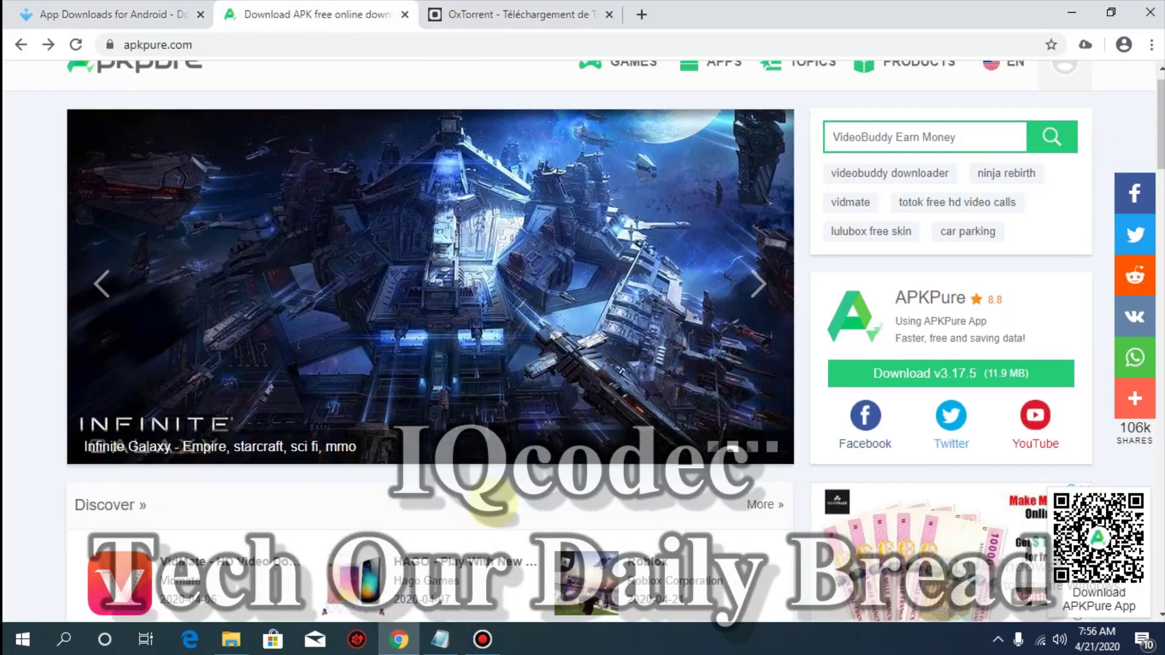
pyautogui.scroll(-10, 394, 273)
pyautogui.scroll(6, 388, 334)
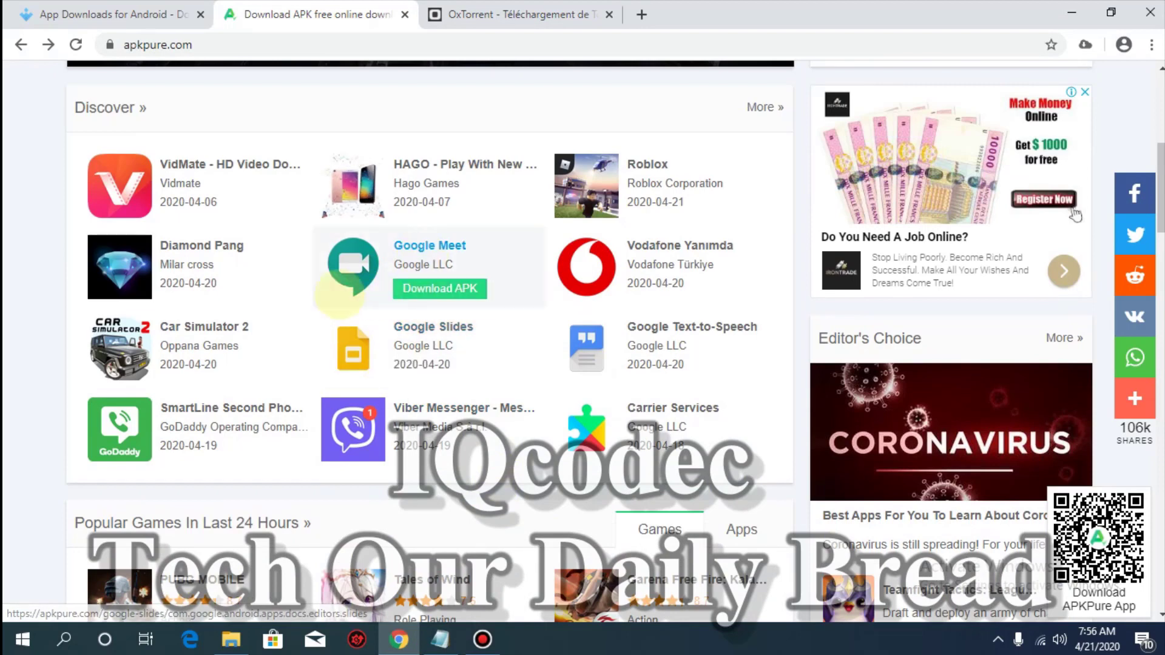
# Open the Diamond Pang app page and copy its APK download link address.
pyautogui.click(191, 252)
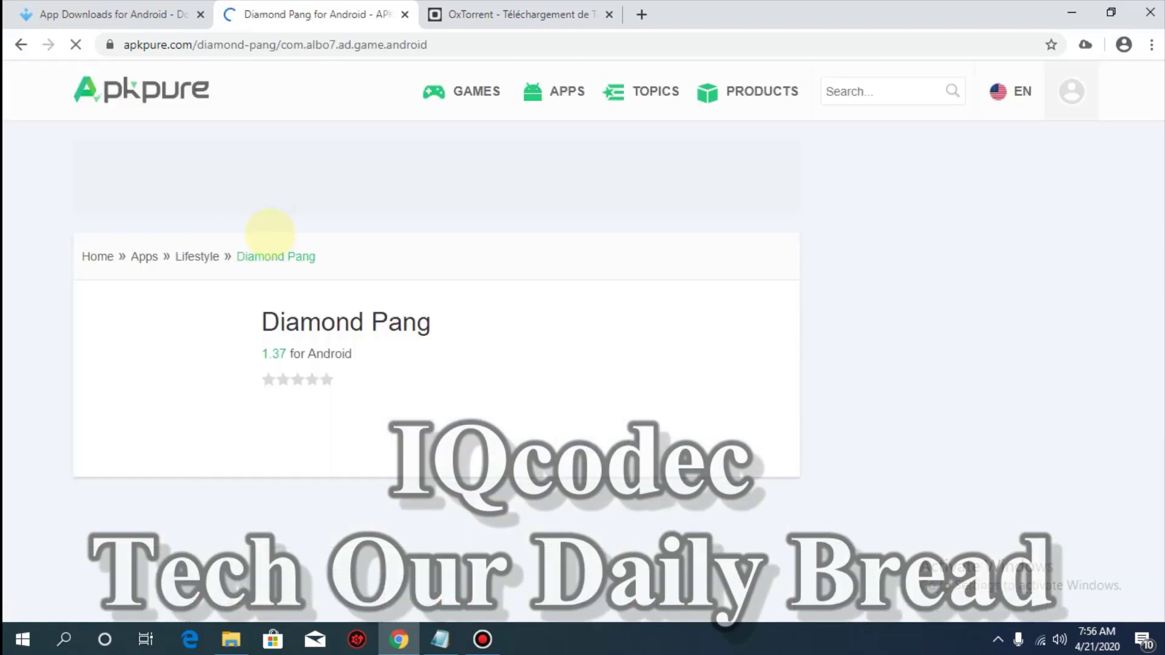
pyautogui.rightClick(338, 357)
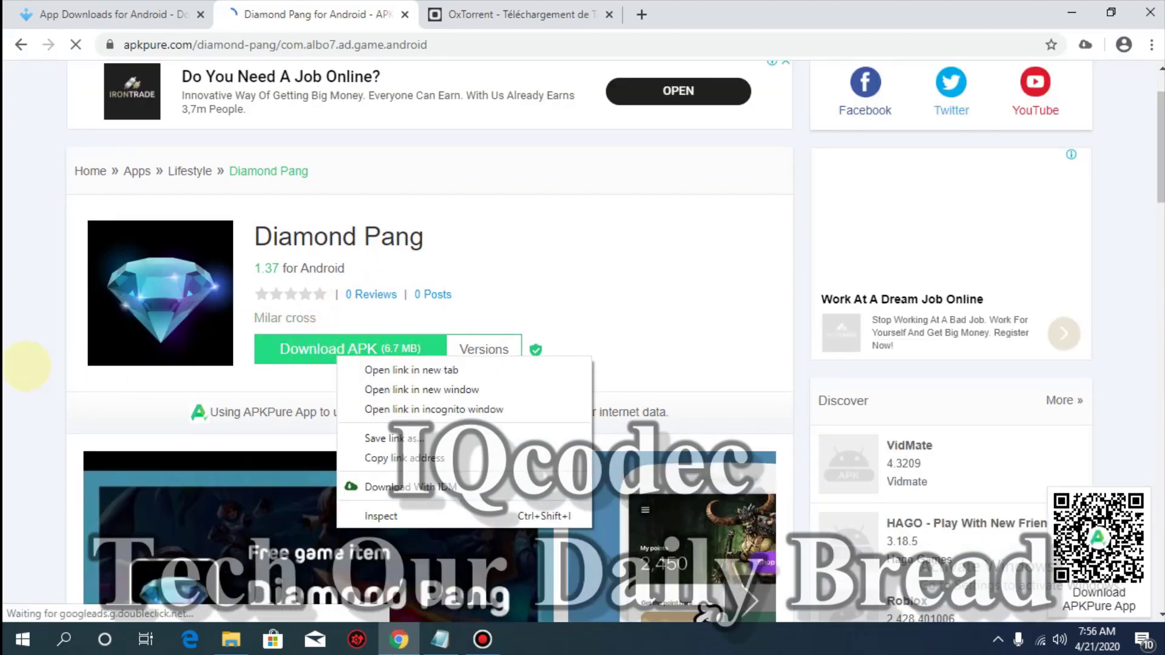
pyautogui.click(26, 365)
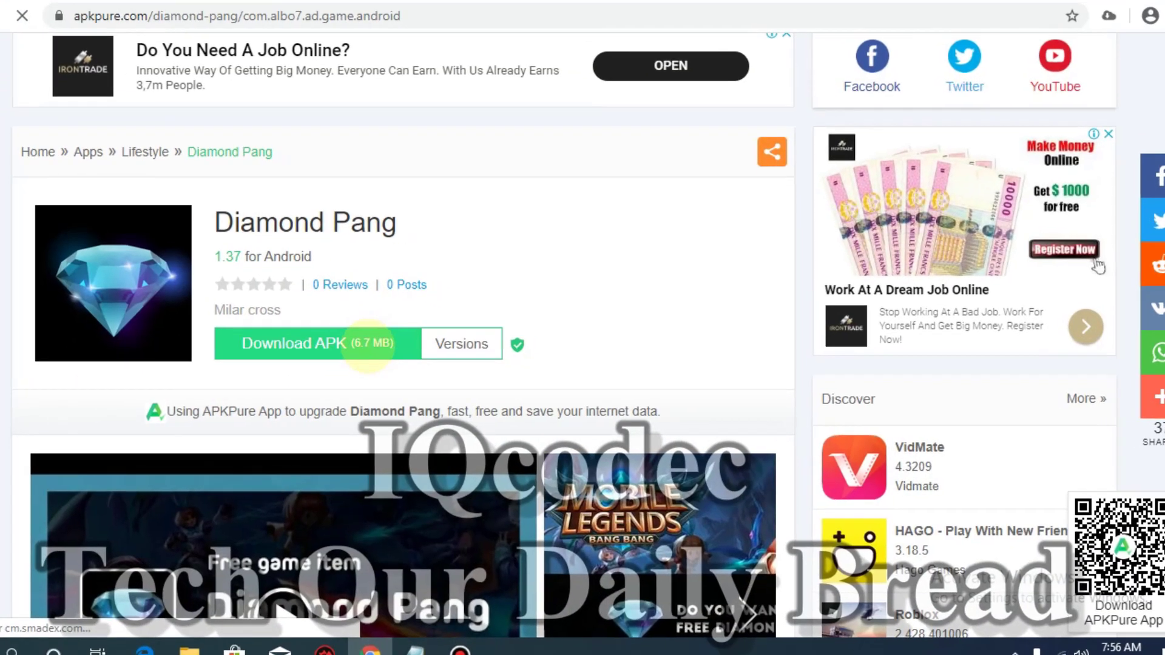
pyautogui.rightClick(400, 351)
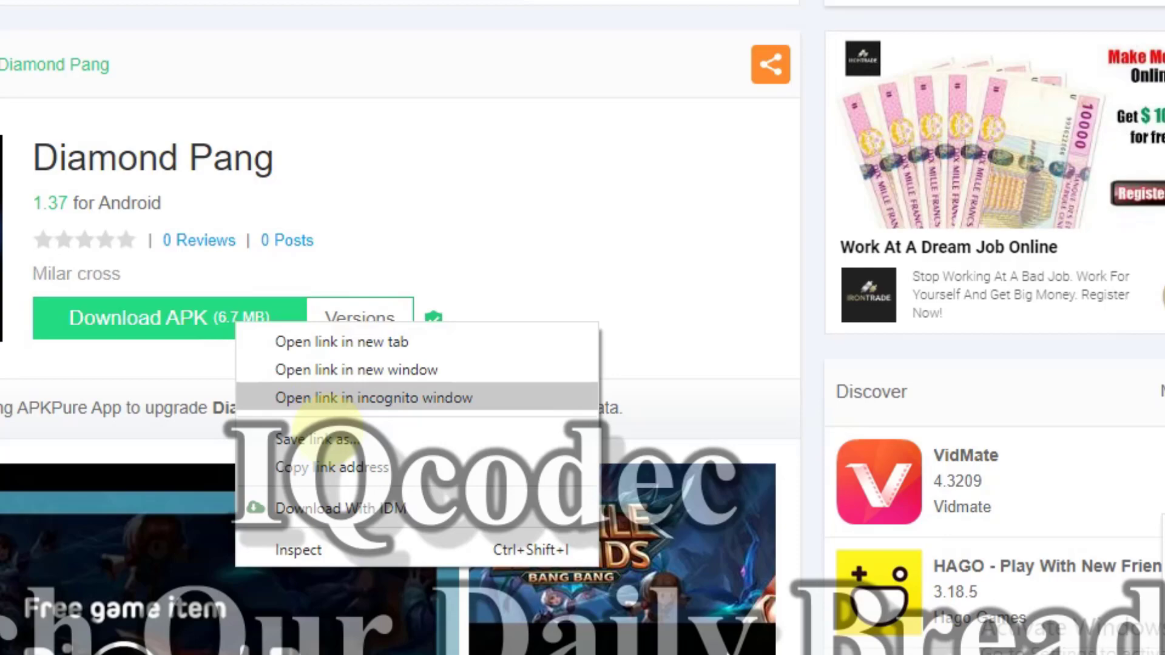
pyautogui.click(333, 468)
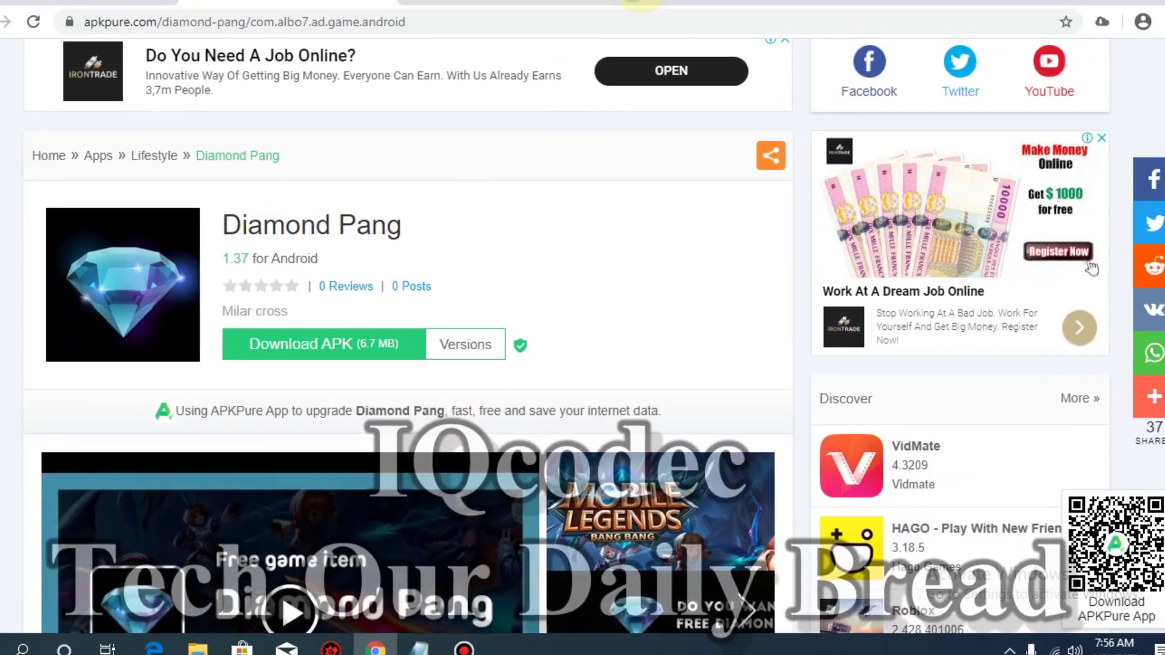
# Search Google for 'short url' in a new tab and open the Bitly result.
pyautogui.hotkey('ctrl', 't')
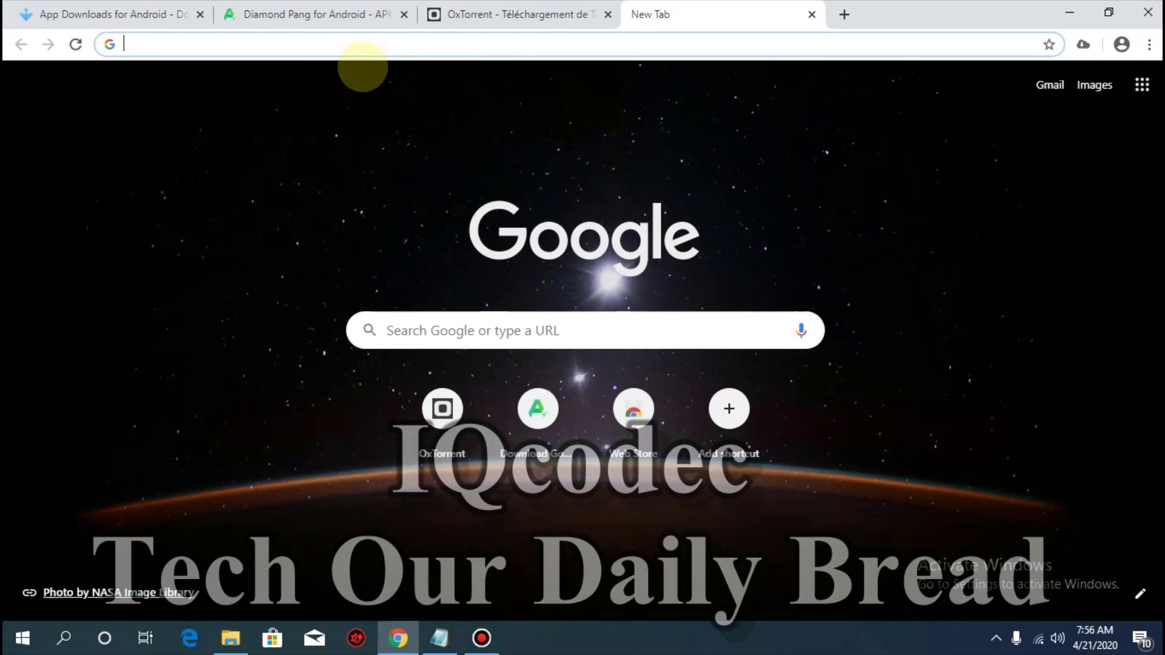
pyautogui.write('short')
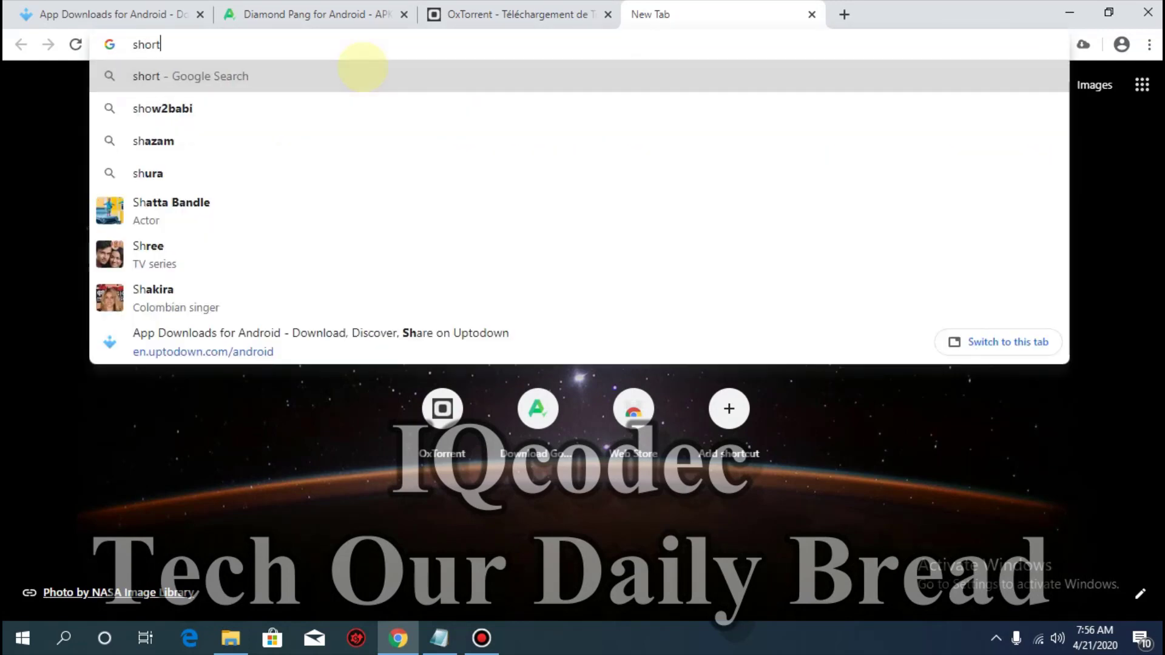
pyautogui.write(' url')
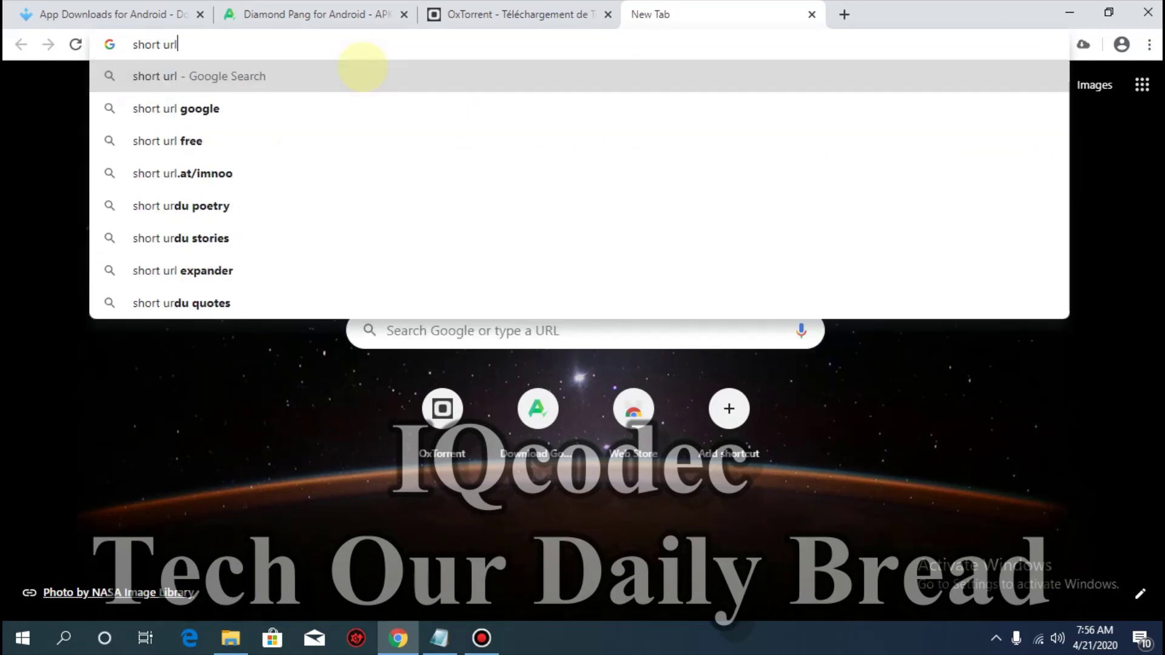
pyautogui.press('Return')
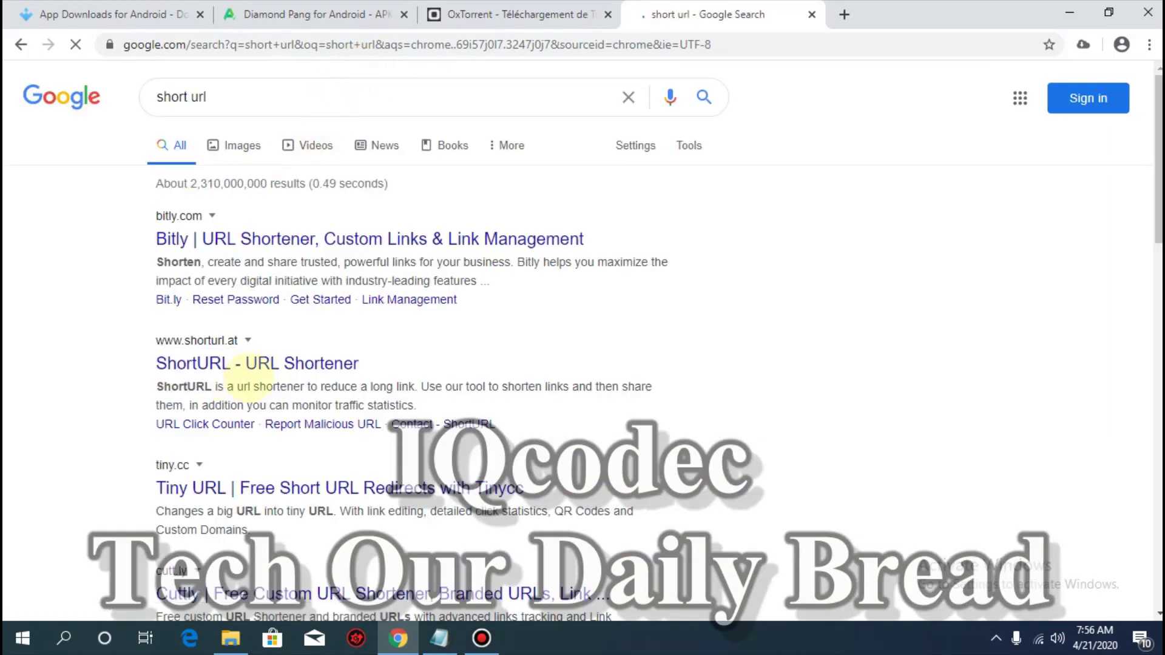
pyautogui.click(298, 238)
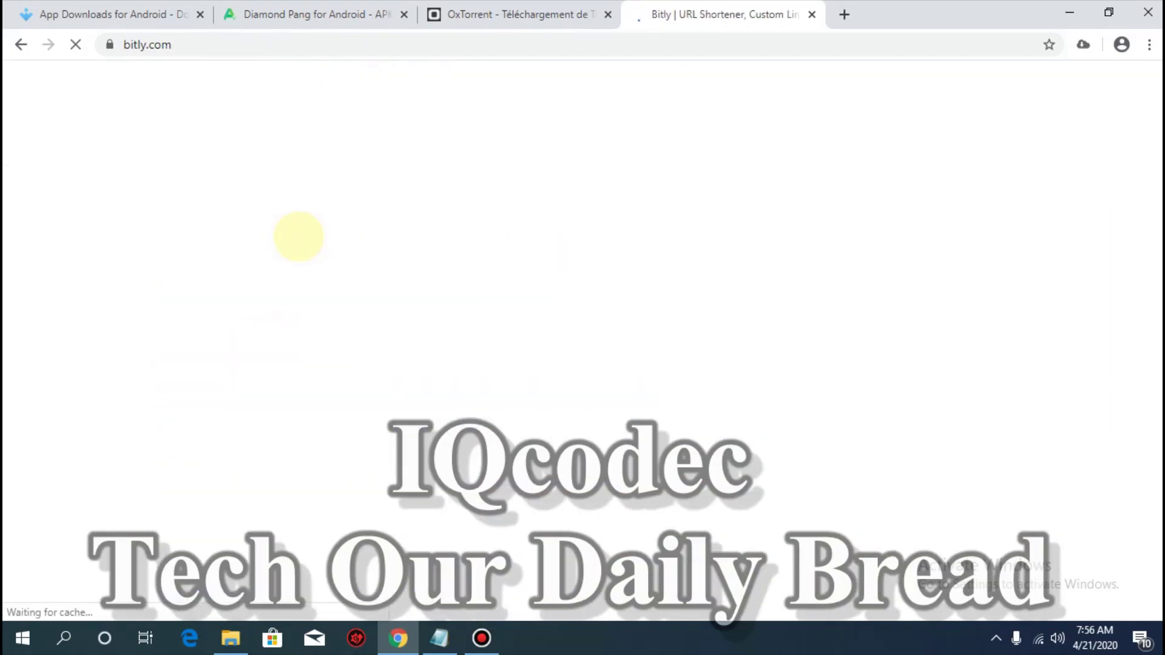
# Paste the Diamond Pang APK link into Bitly, shorten it to bit.ly/2KolPpy, and copy it.
pyautogui.scroll(-5, 250, 196)
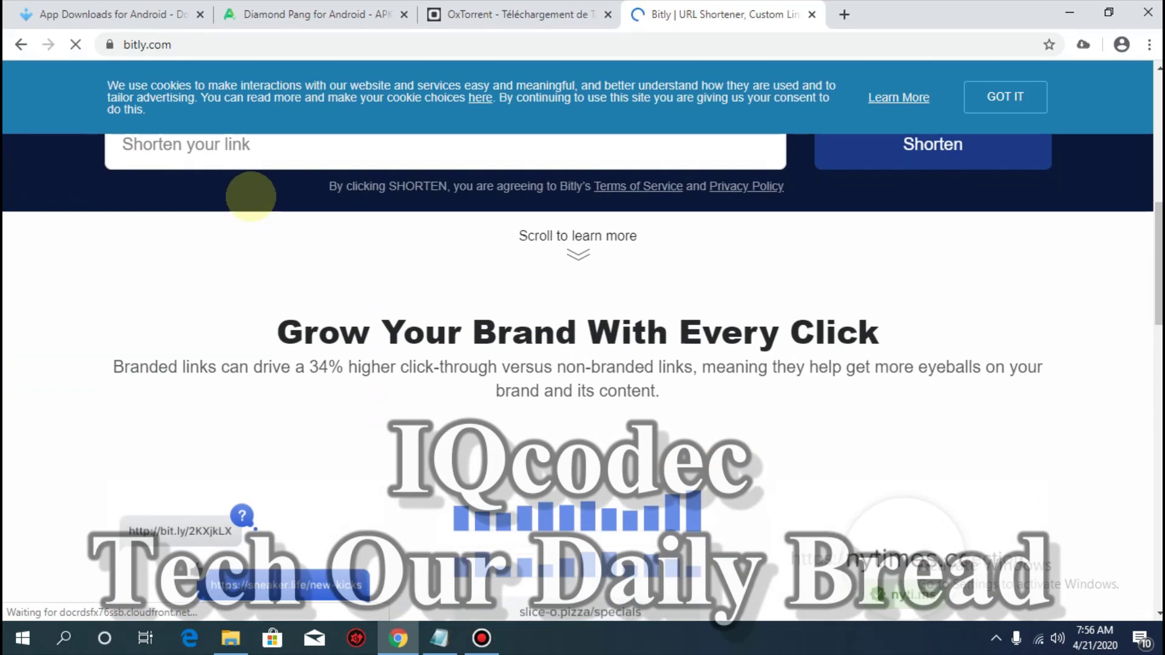
pyautogui.rightClick(225, 163)
pyautogui.click(288, 292)
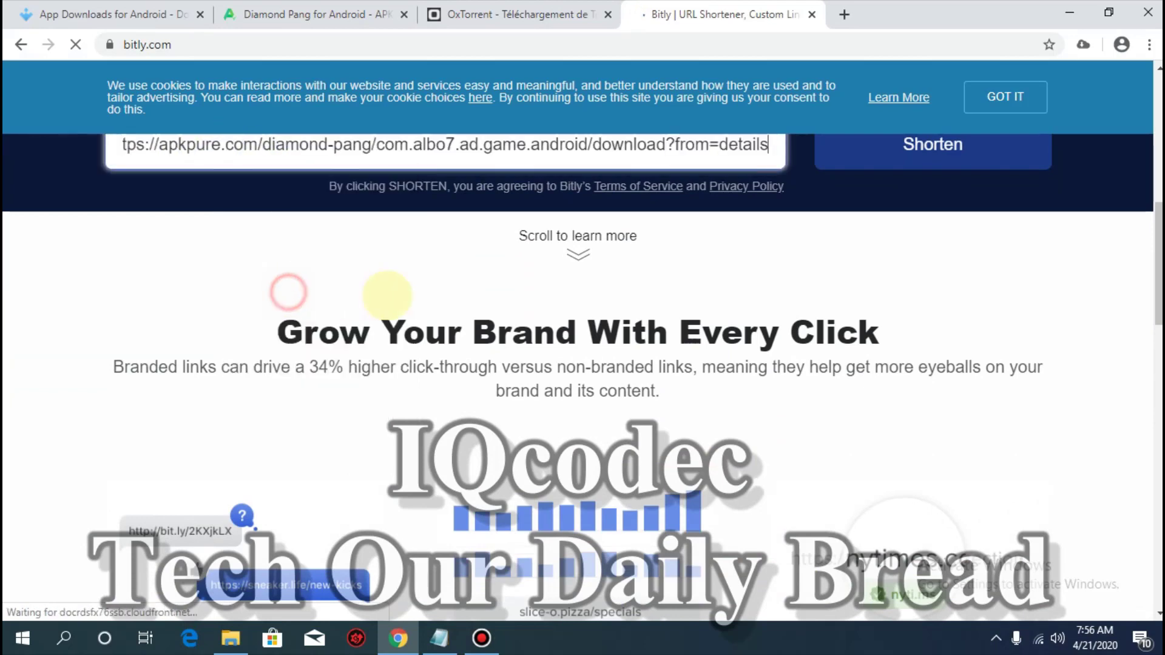
pyautogui.scroll(3, 387, 295)
pyautogui.click(859, 290)
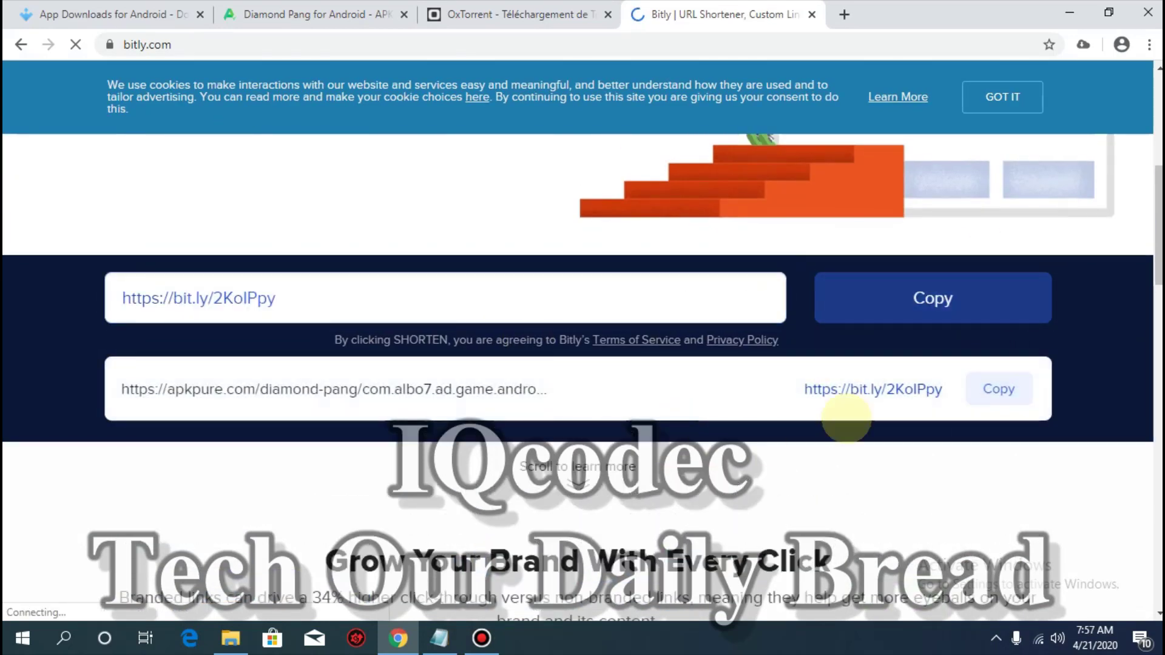
pyautogui.click(998, 389)
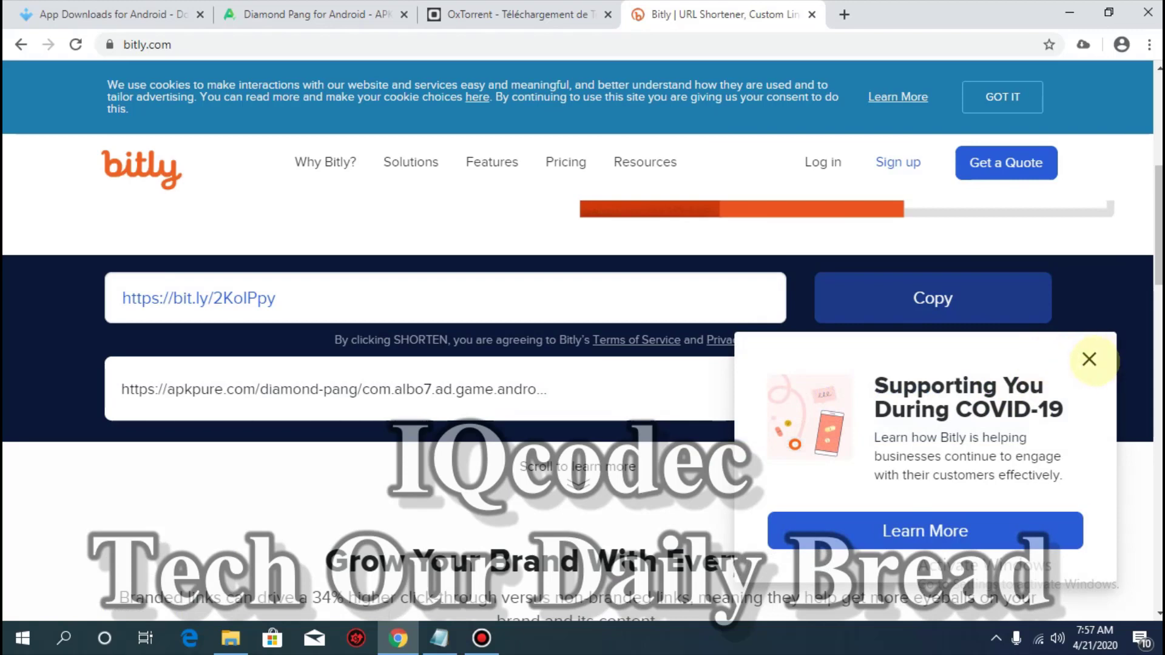
pyautogui.click(1089, 359)
pyautogui.click(1000, 384)
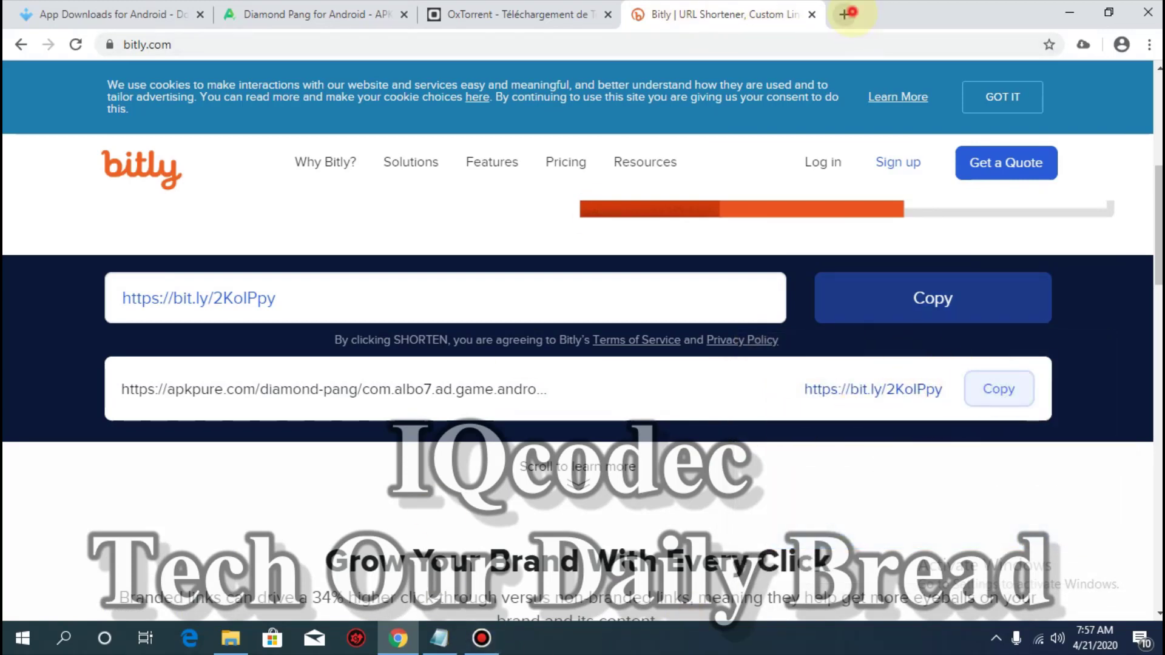
# Open bit.ly/2KolPpy in a new tab, then cancel the resulting Diamond Pang download.
pyautogui.click(845, 14)
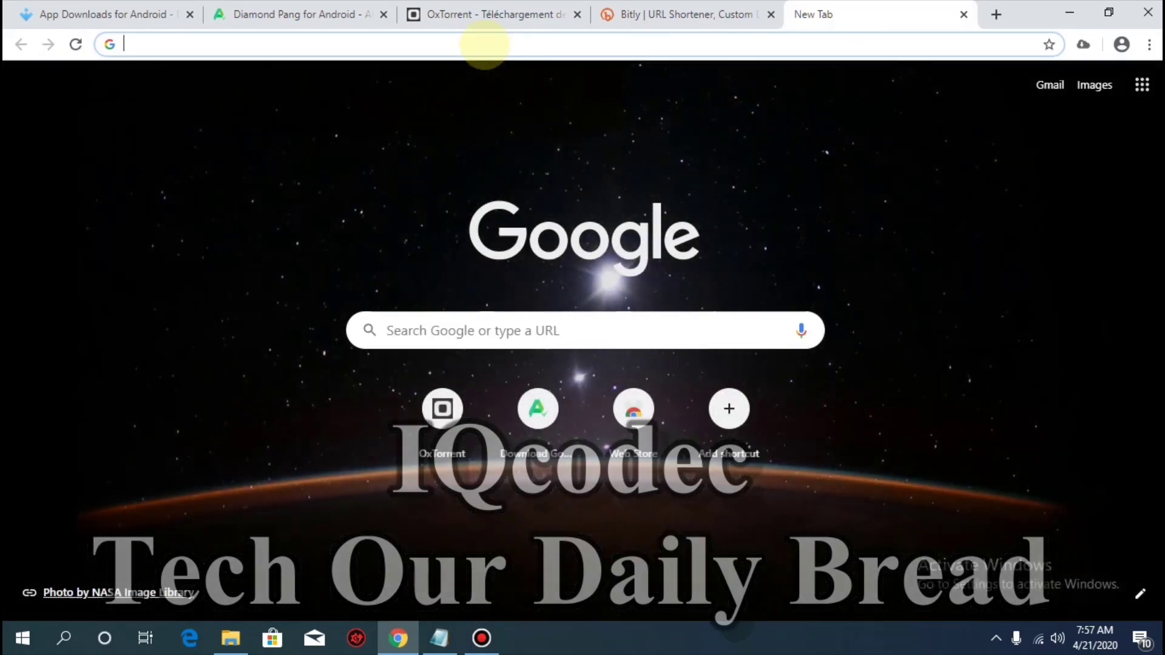
pyautogui.hotkey('ctrl', 'v')
pyautogui.press('Return')
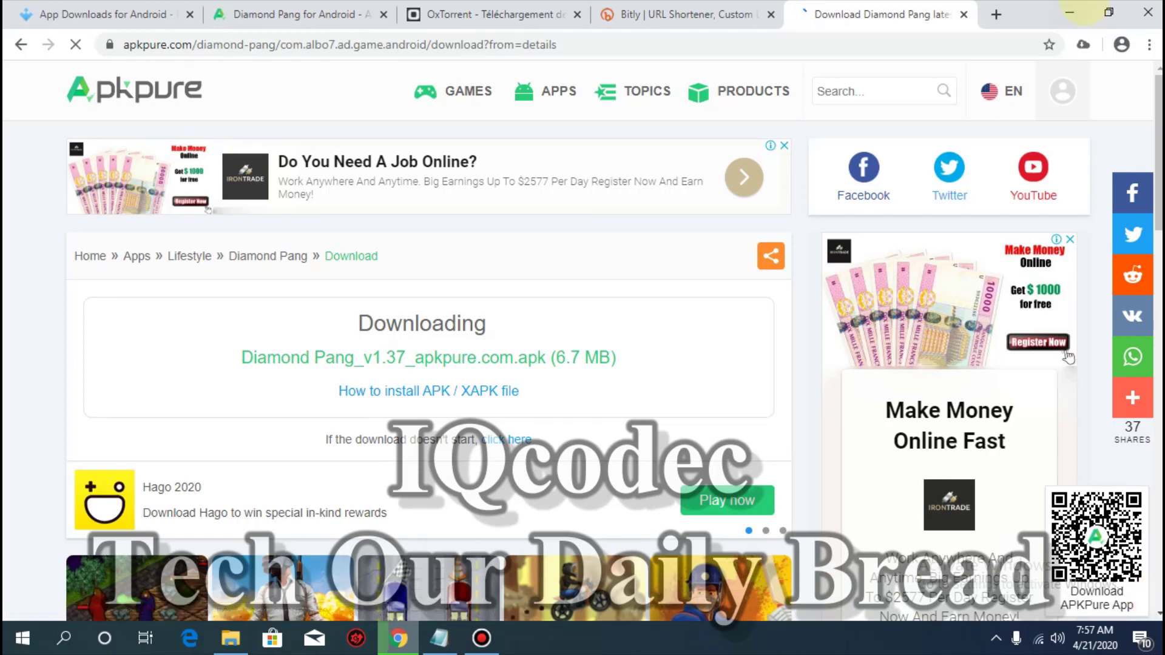
pyautogui.click(1148, 44)
pyautogui.click(1031, 159)
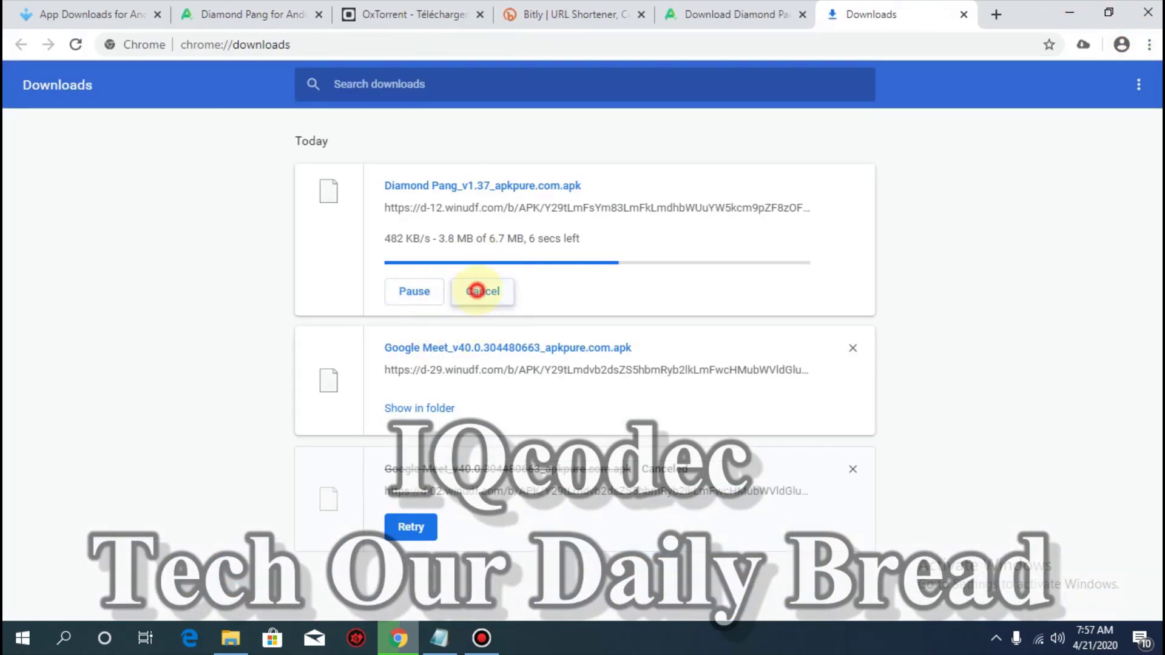
pyautogui.click(477, 291)
# Close Downloads and copy OxTorrent's 'On ment toujours à ceux qu'on aime' torrent link.
pyautogui.click(964, 14)
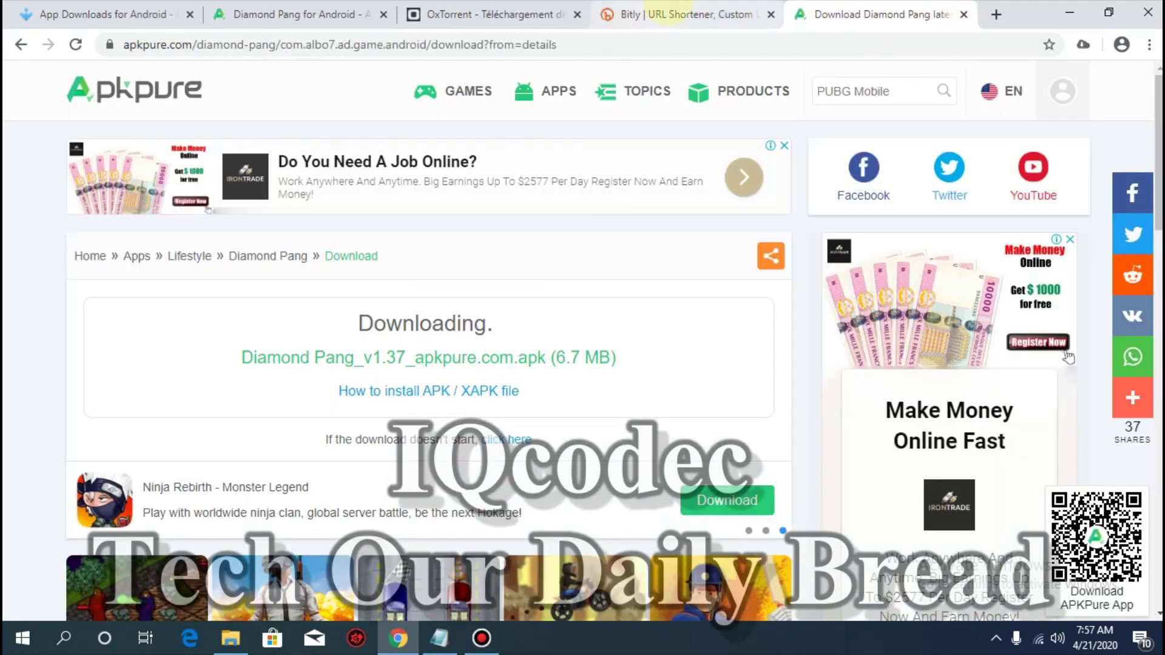
pyautogui.click(521, 11)
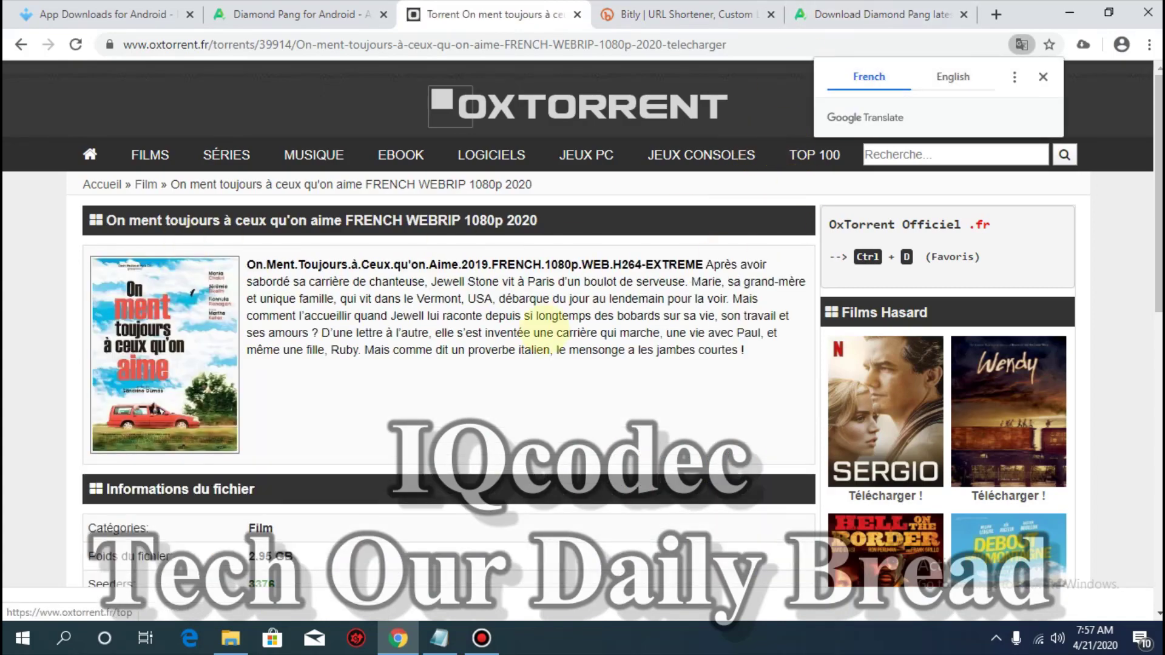
pyautogui.scroll(-8, 356, 259)
pyautogui.scroll(6, 575, 325)
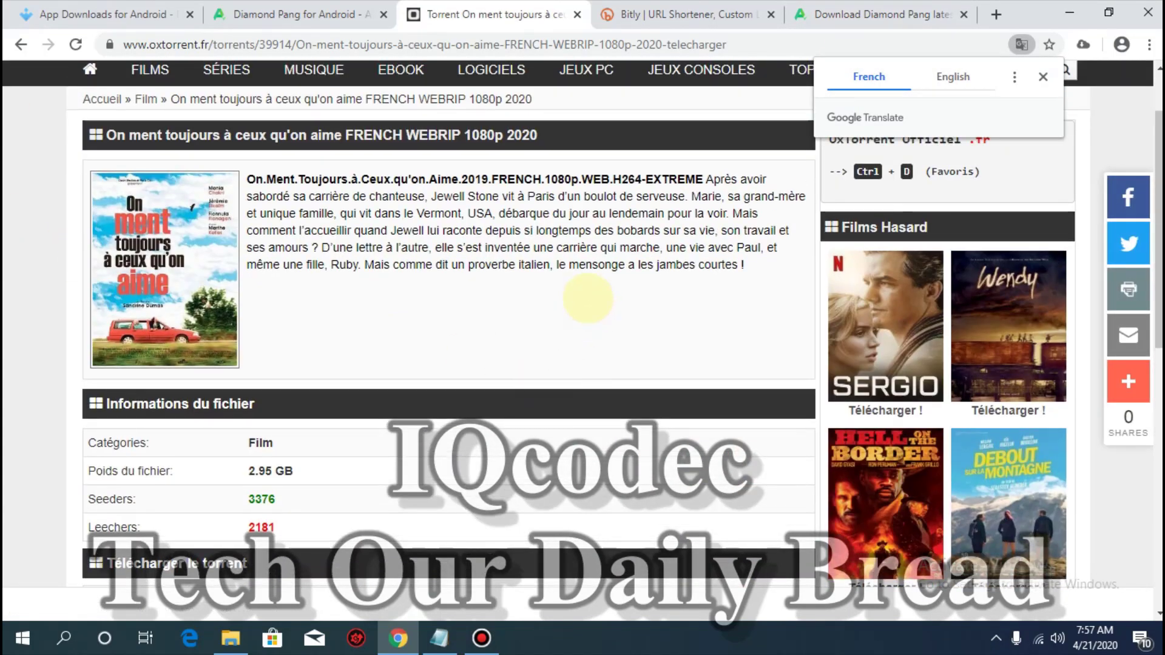
pyautogui.scroll(-6, 364, 267)
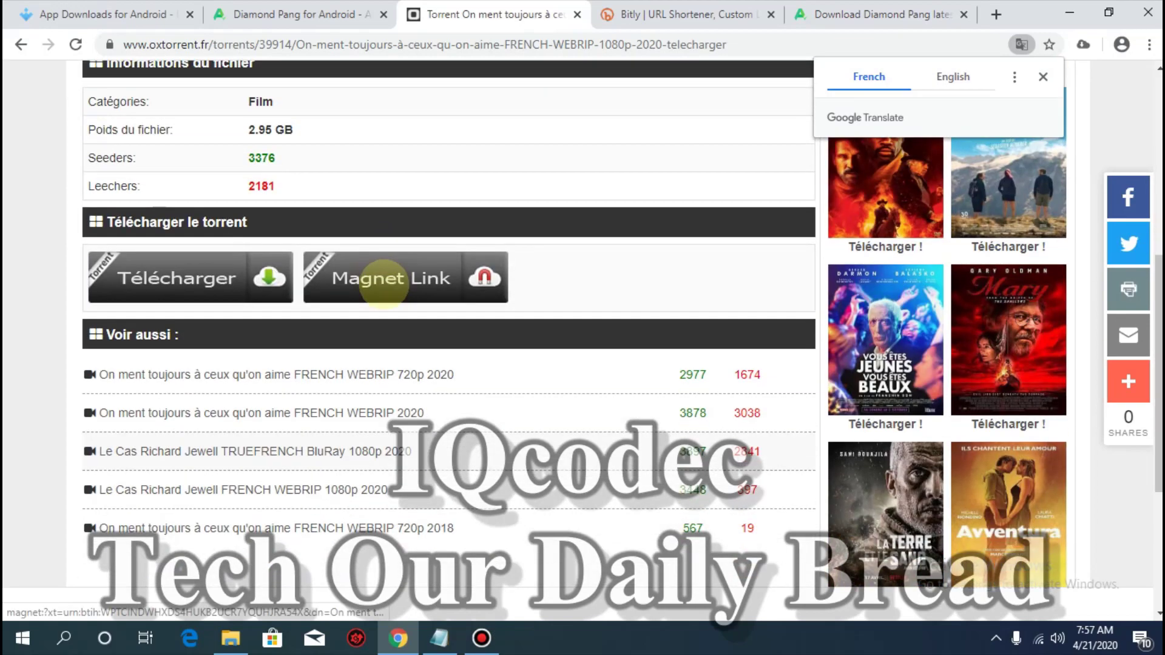
pyautogui.scroll(6, 364, 273)
pyautogui.scroll(2, 344, 292)
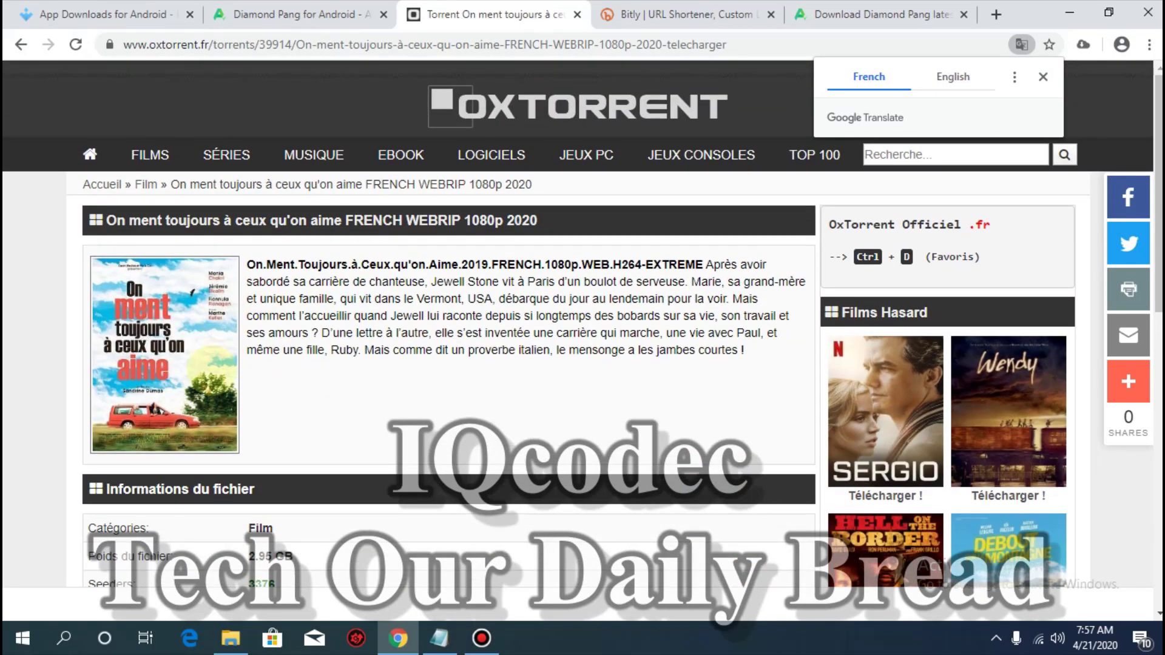
pyautogui.scroll(-8, 358, 358)
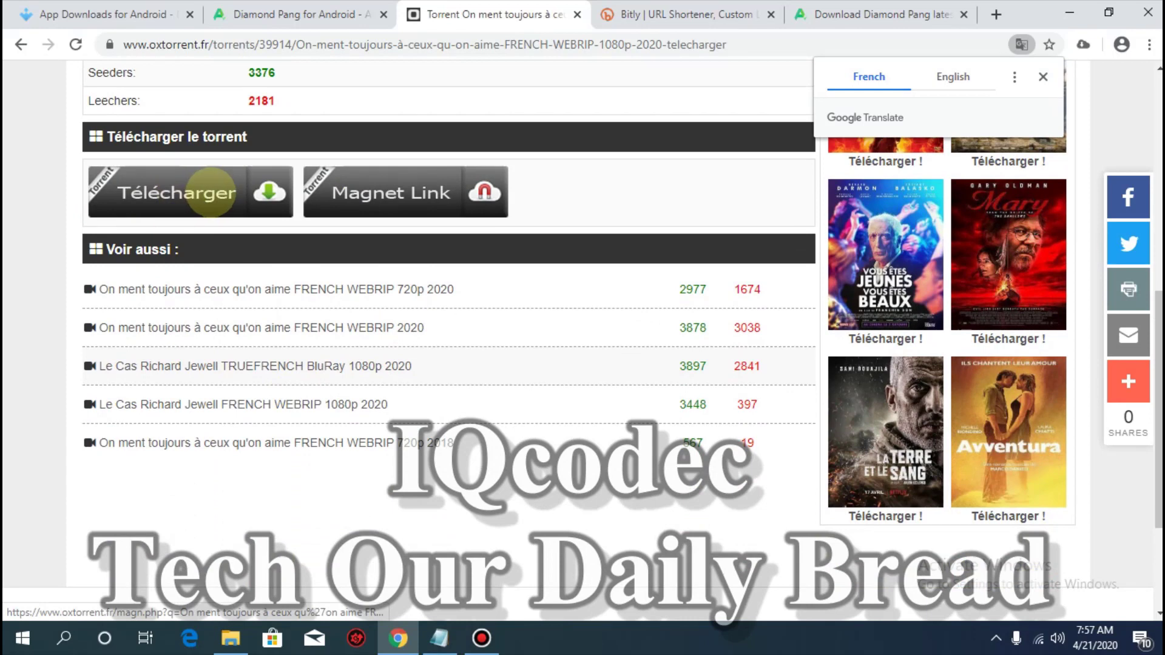
pyautogui.rightClick(217, 193)
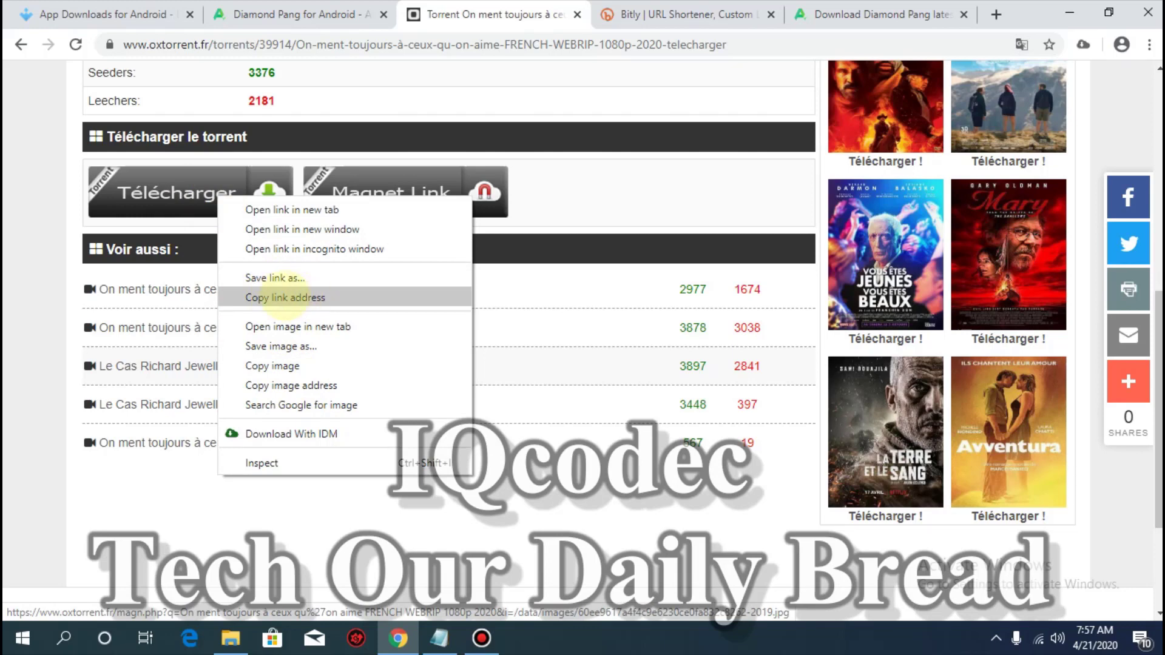
pyautogui.click(285, 296)
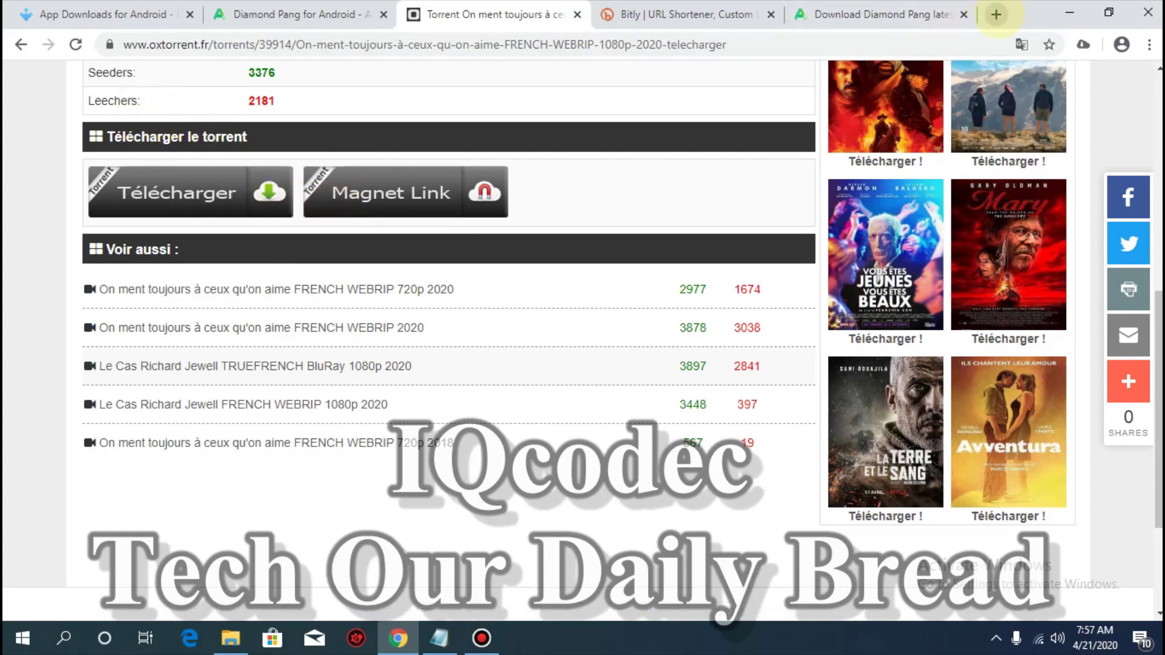
# Shorten the OxTorrent torrent link in Bitly, replacing the previous link.
pyautogui.click(996, 14)
pyautogui.click(570, 14)
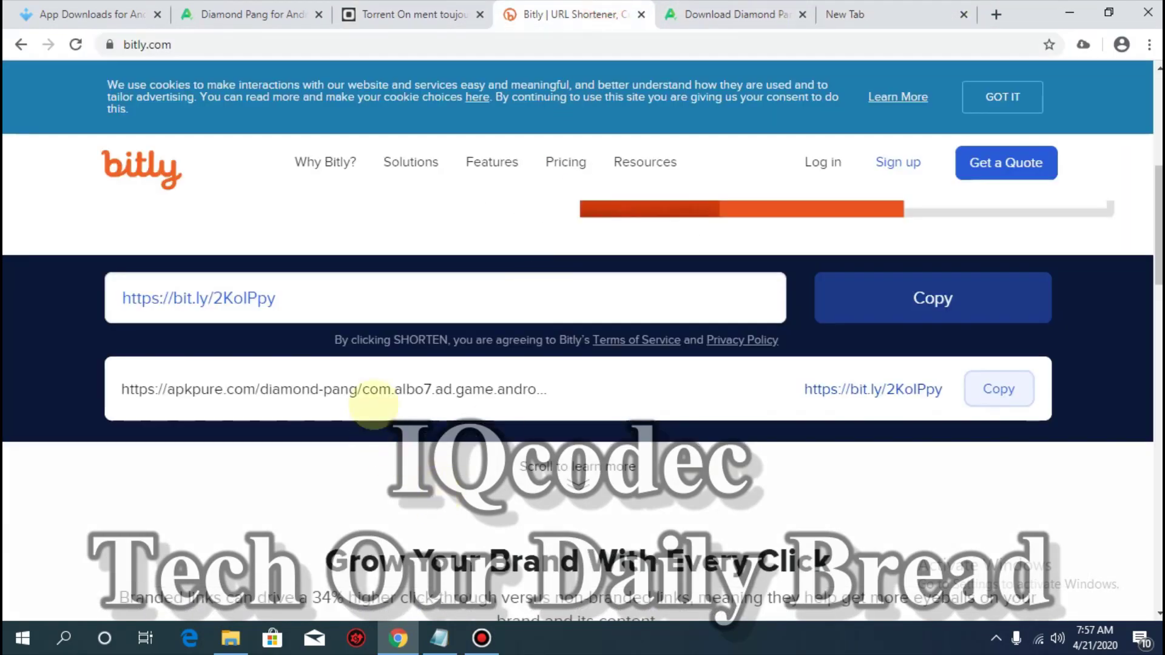
pyautogui.click(419, 297)
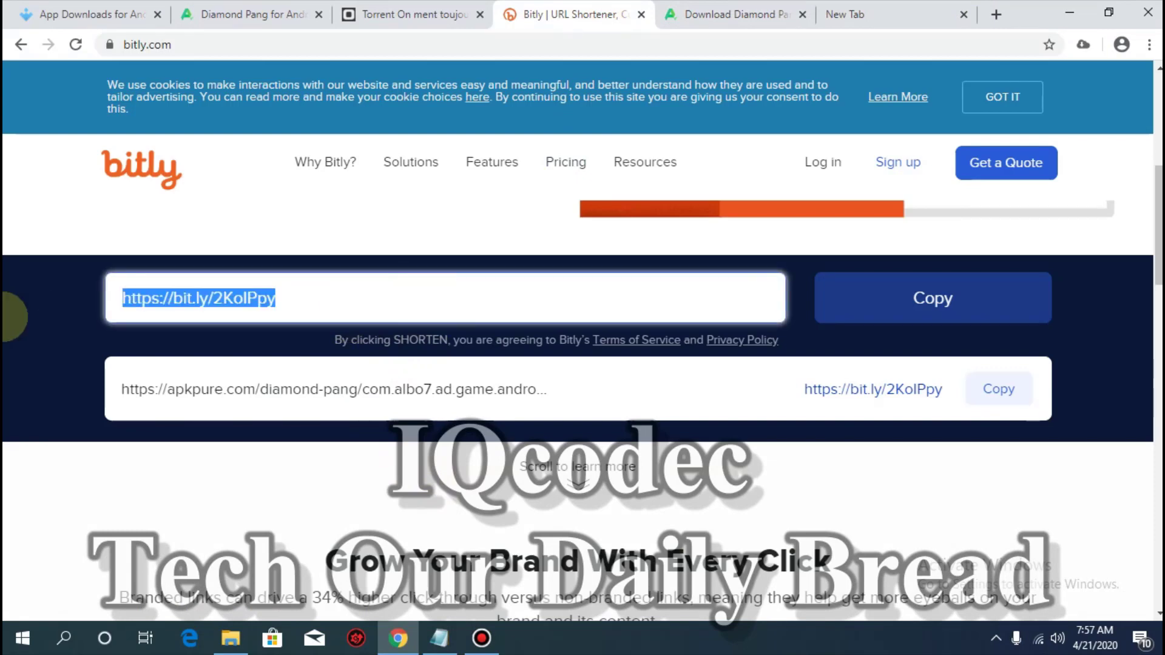
pyautogui.hotkey('ctrl', 'v')
pyautogui.click(886, 298)
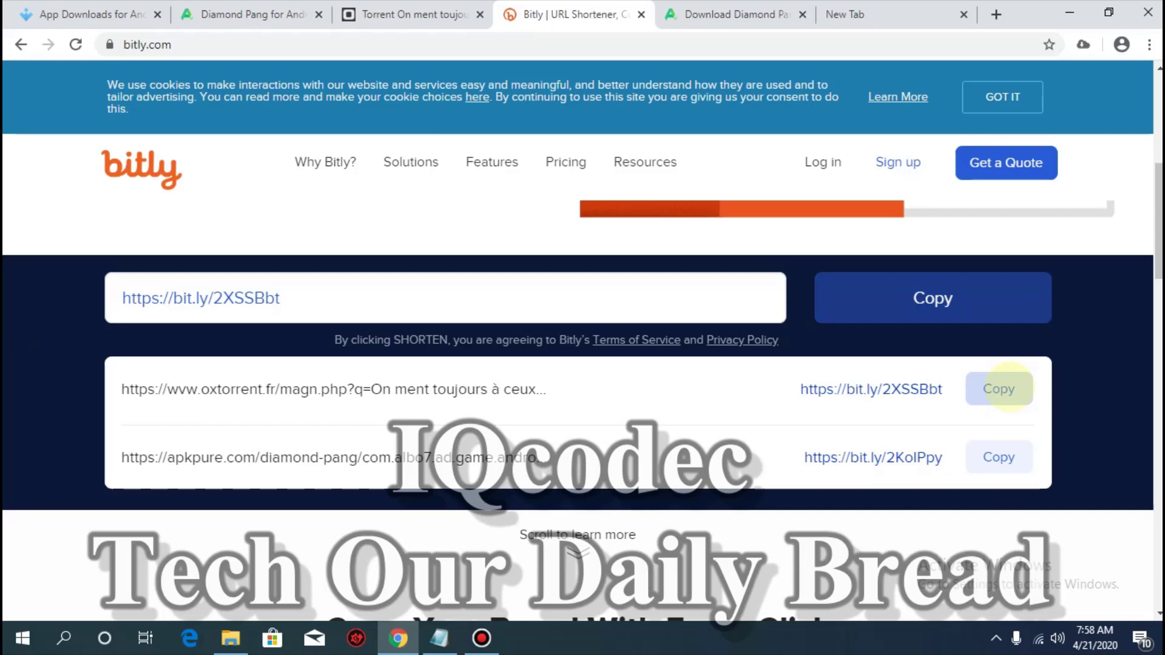
# Test bit.ly/2XSSBbt in the new tab, close it, and return to Uptodown.
pyautogui.click(889, 8)
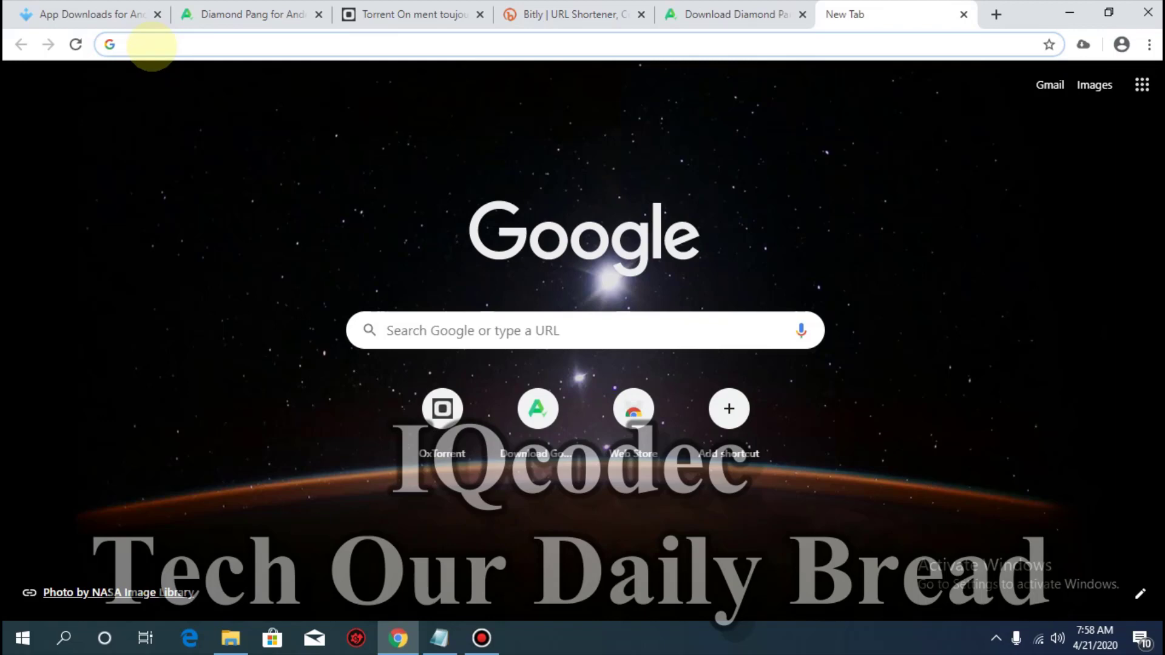
pyautogui.click(151, 45)
pyautogui.hotkey('ctrl', 'v')
pyautogui.press('Return')
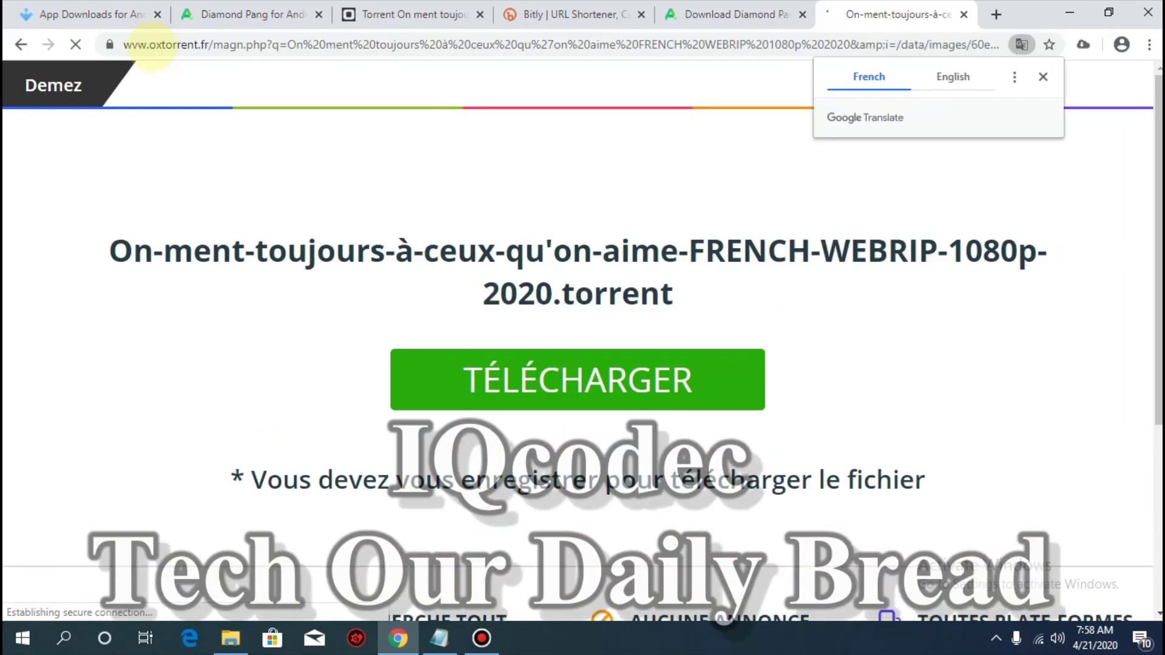
pyautogui.scroll(-2, 377, 234)
pyautogui.scroll(-3, 385, 252)
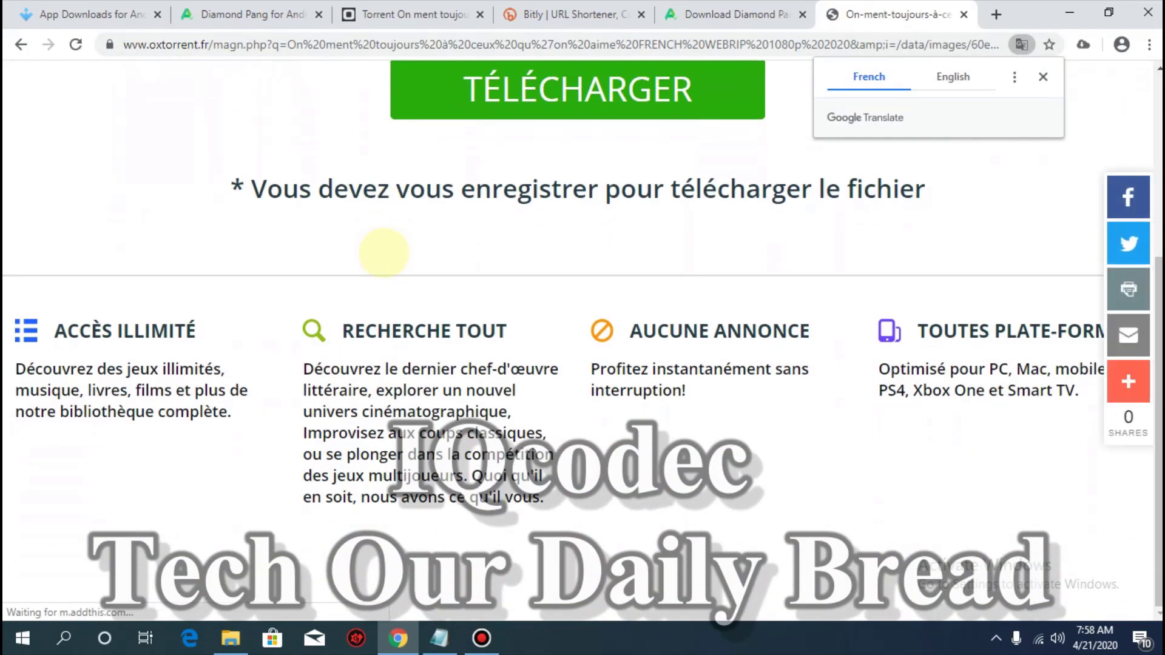
pyautogui.scroll(5, 568, 314)
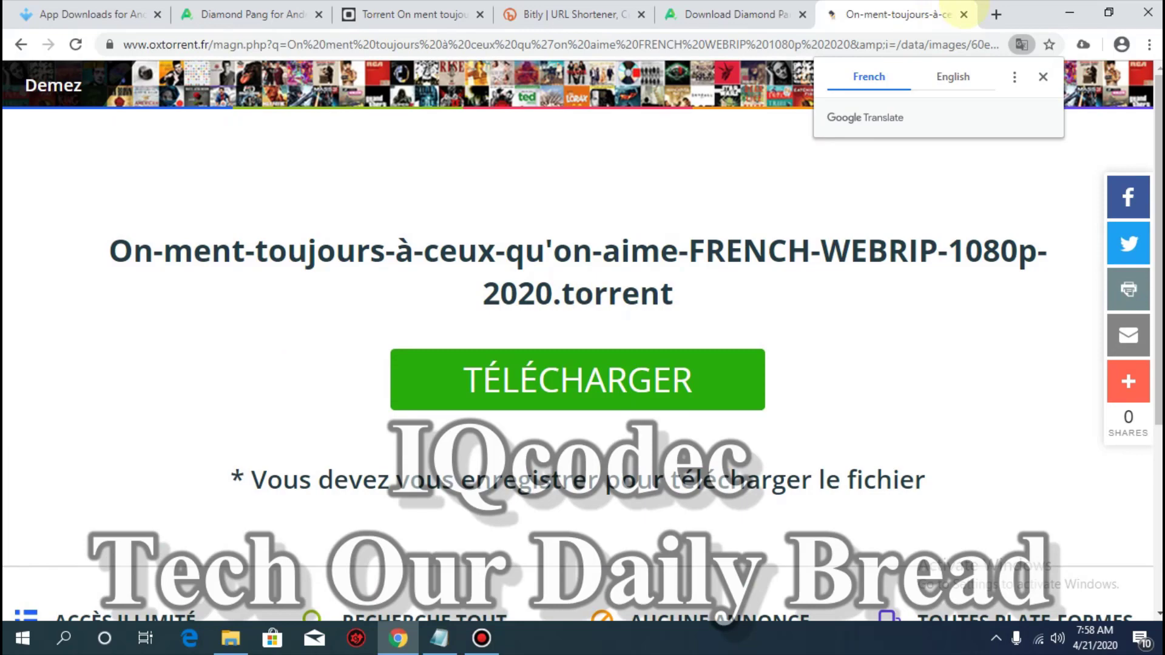
pyautogui.click(963, 14)
pyautogui.click(122, 14)
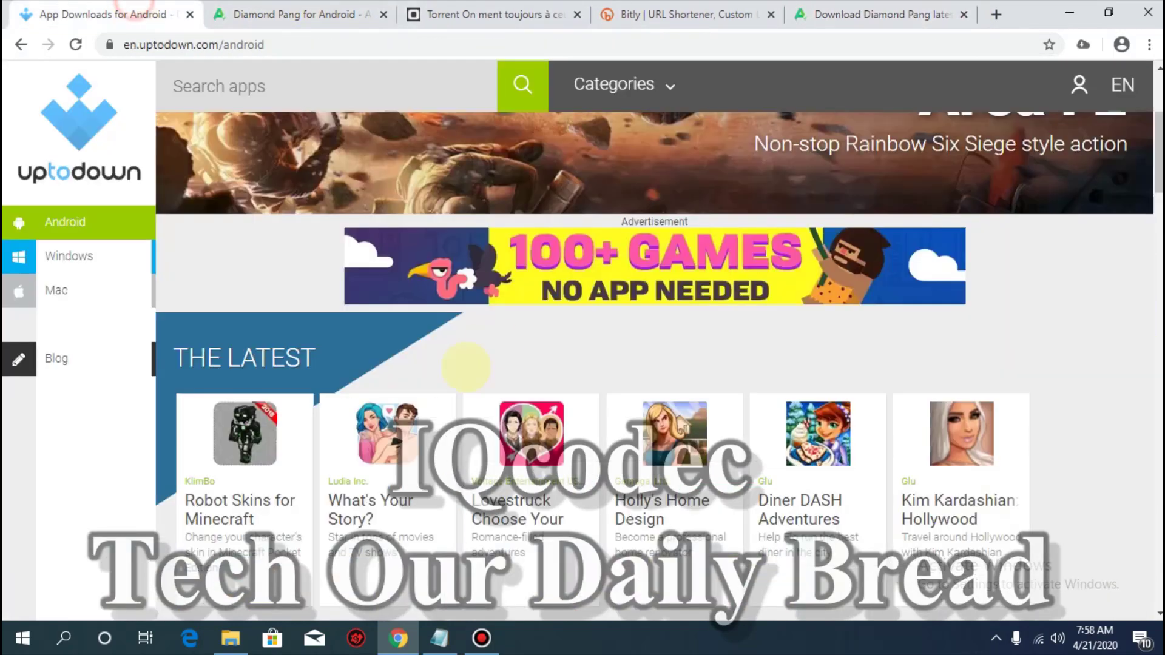
# Open the MyStarPlanet app page on Uptodown and copy its latest-version link.
pyautogui.scroll(-5, 406, 299)
pyautogui.scroll(-2, 405, 300)
pyautogui.click(534, 234)
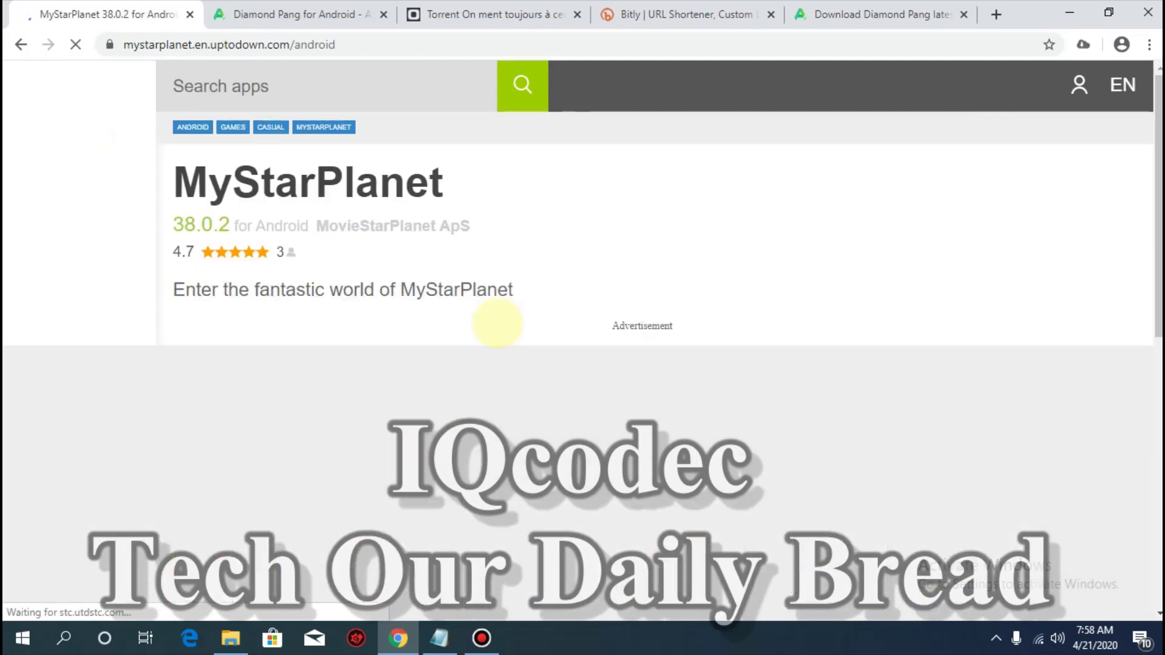
pyautogui.rightClick(281, 381)
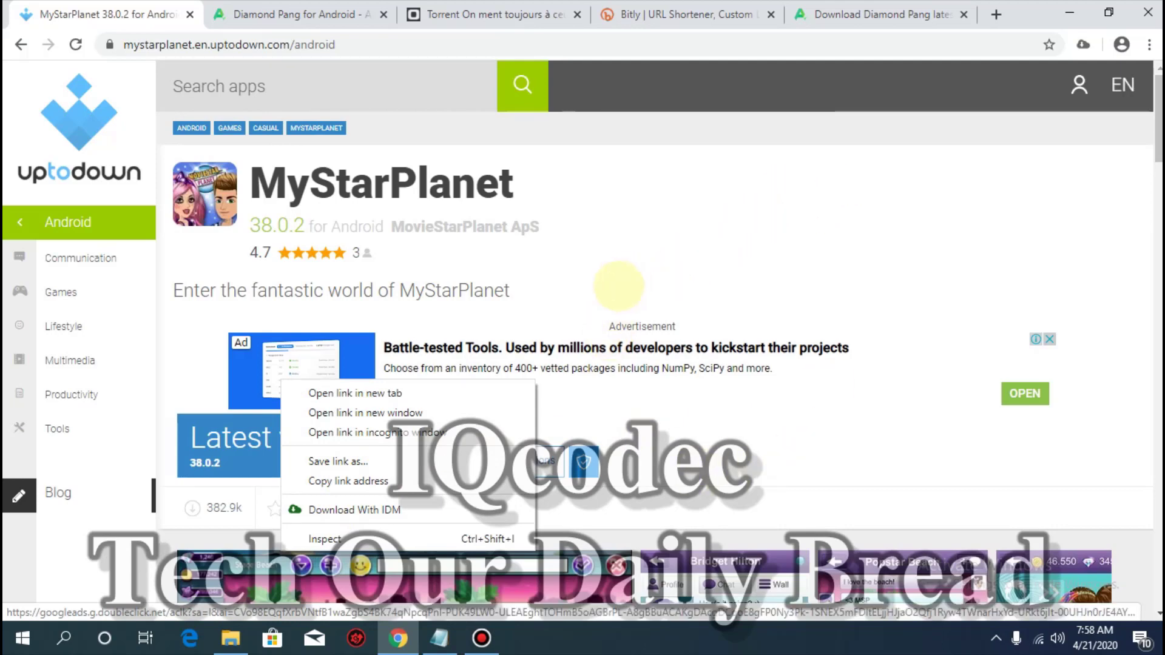
pyautogui.click(347, 481)
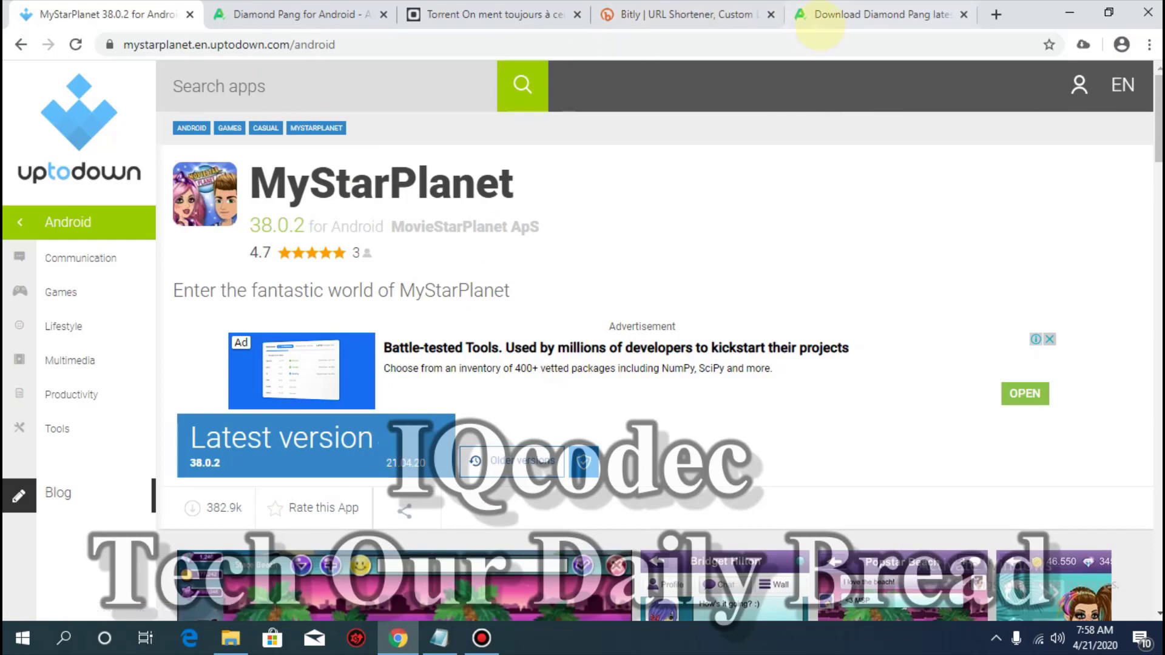
# Load the latest-version link in a fresh tab and copy MyStarPlanet's Download link address.
pyautogui.click(971, 18)
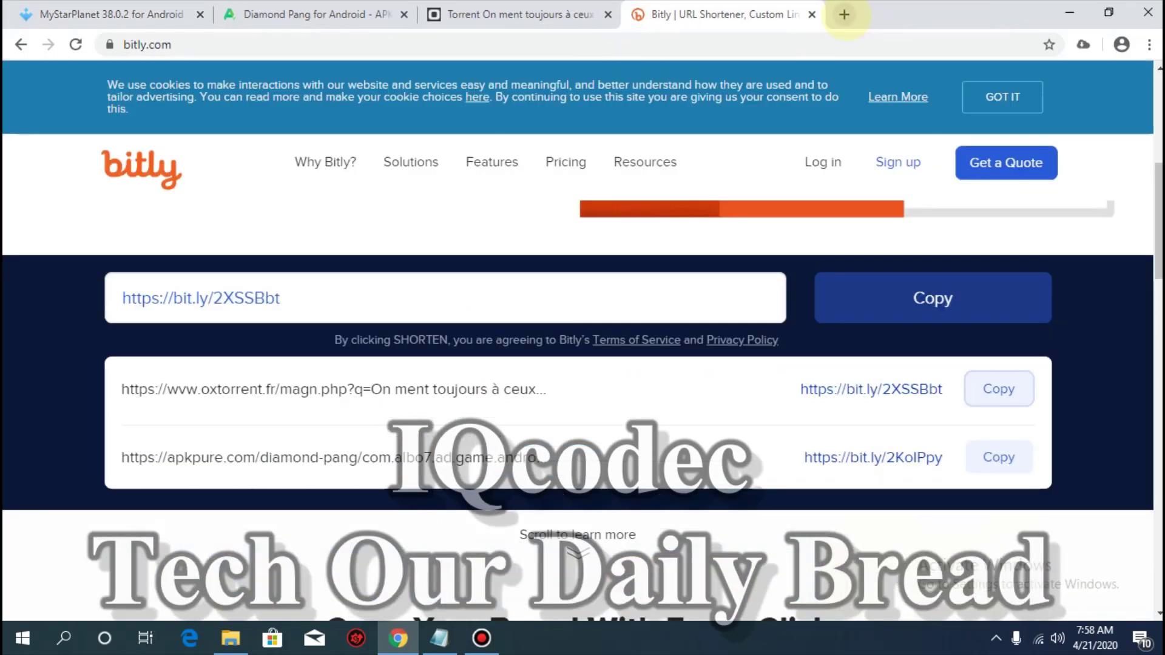
pyautogui.click(844, 14)
pyautogui.hotkey('ctrl', 'v')
pyautogui.press('Return')
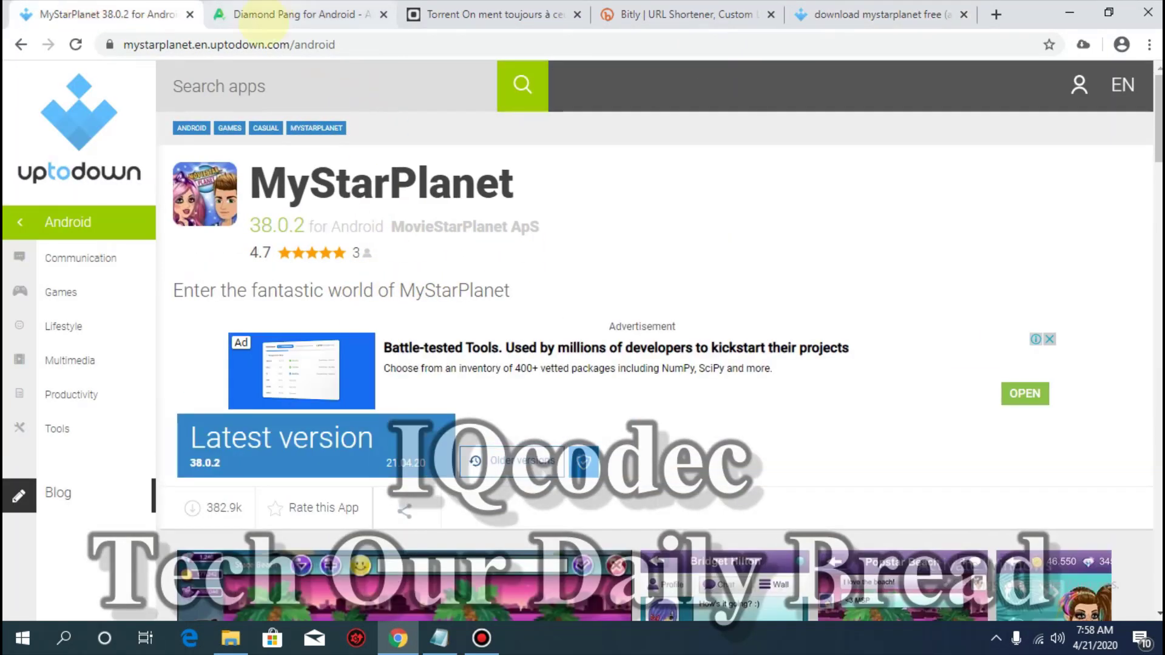
pyautogui.click(292, 435)
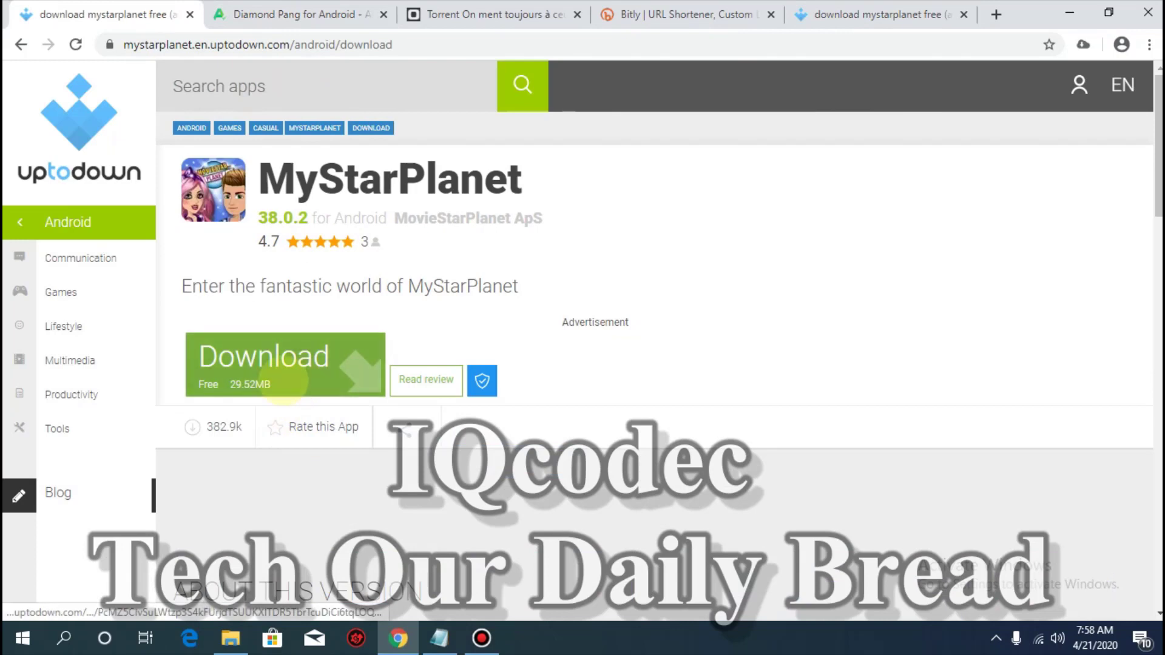
pyautogui.rightClick(252, 442)
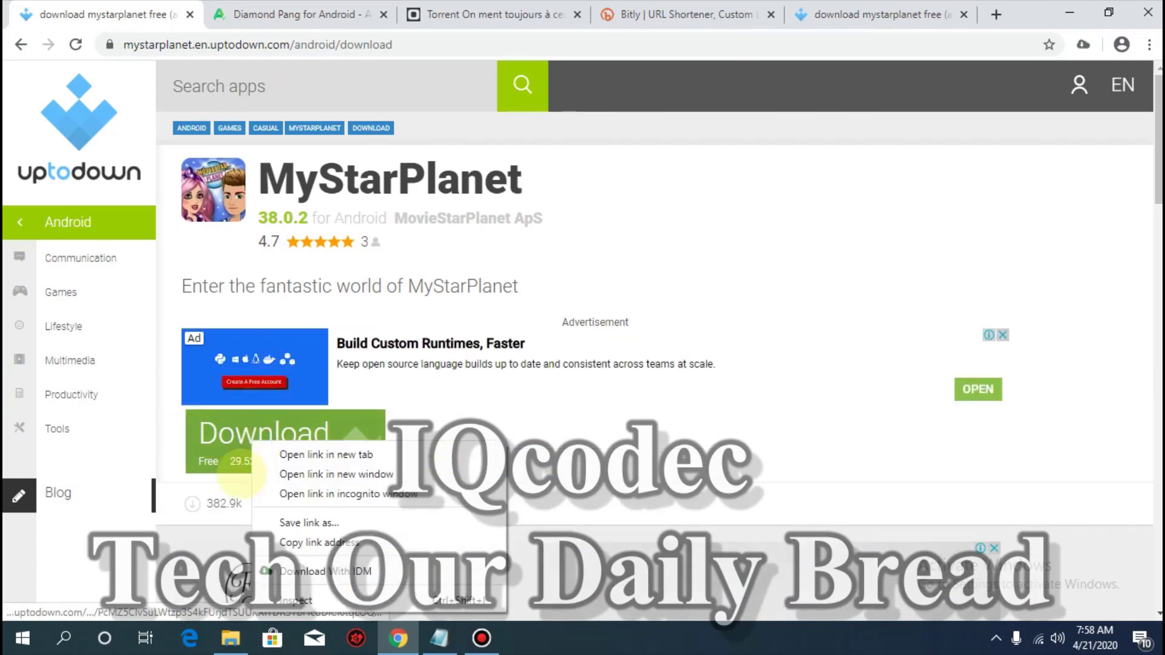
pyautogui.click(325, 545)
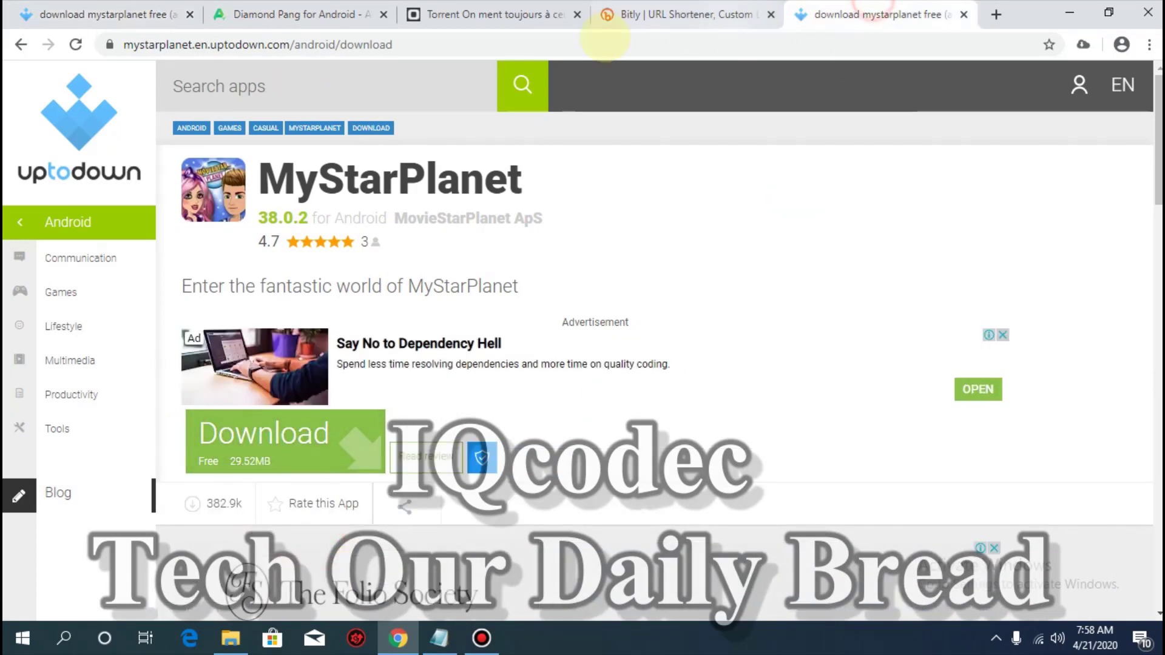
pyautogui.click(963, 14)
# Load the copied Uptodown link in a new tab, then cancel the MyStarPlanet download.
pyautogui.click(850, 14)
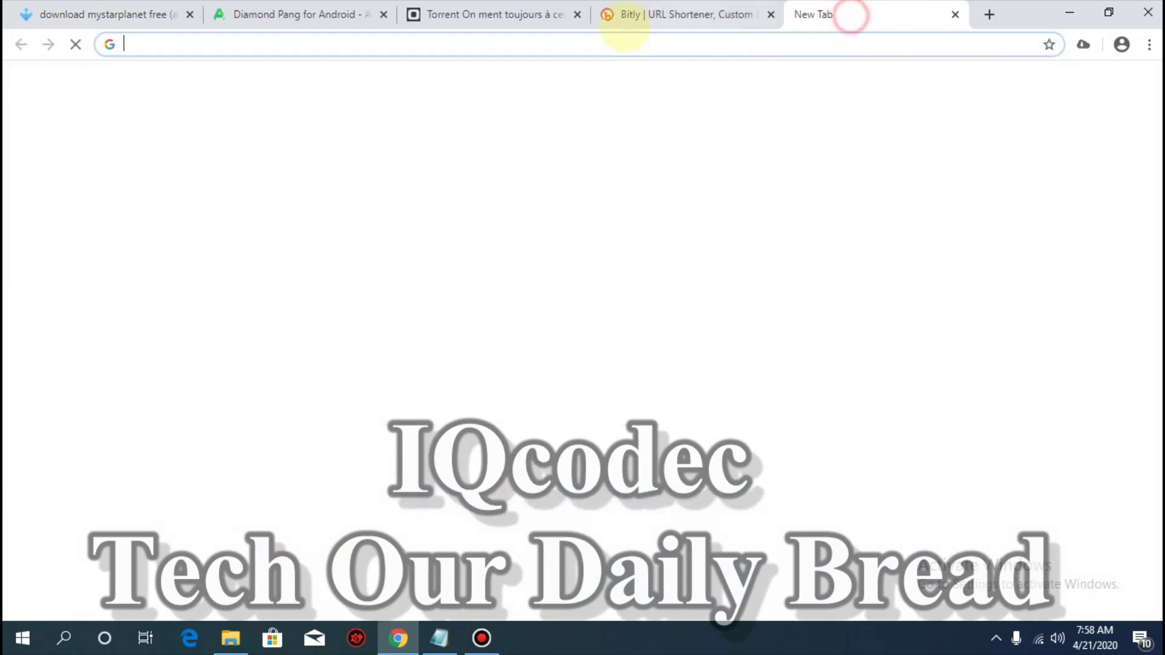
pyautogui.rightClick(586, 38)
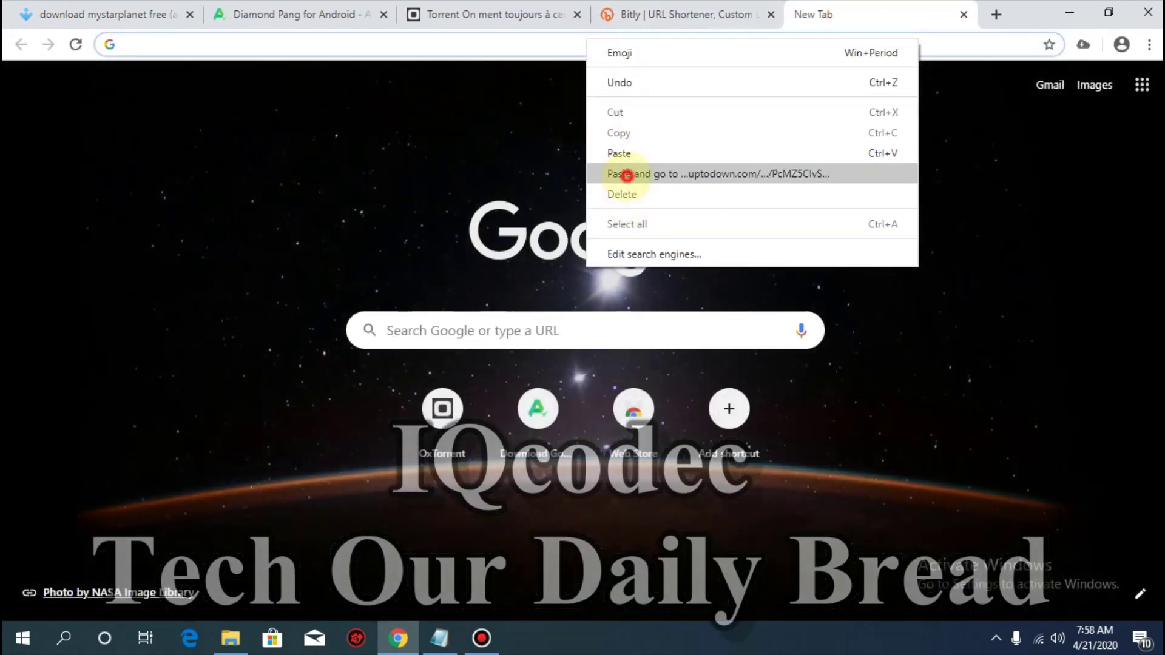
pyautogui.click(627, 176)
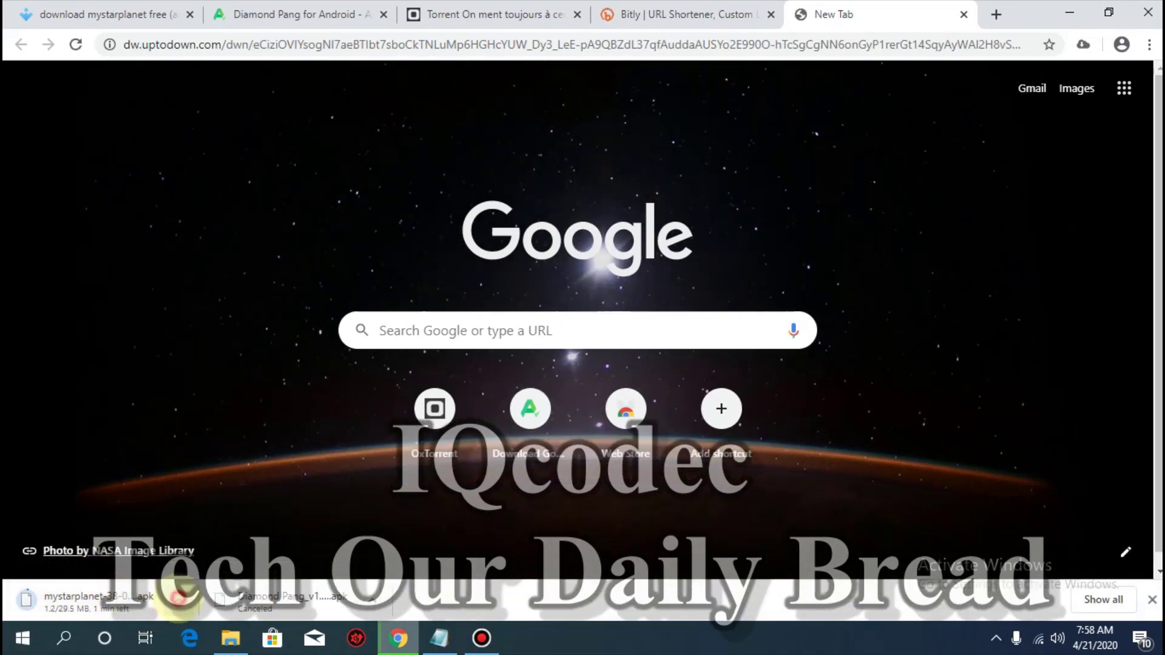
pyautogui.click(179, 600)
pyautogui.click(203, 571)
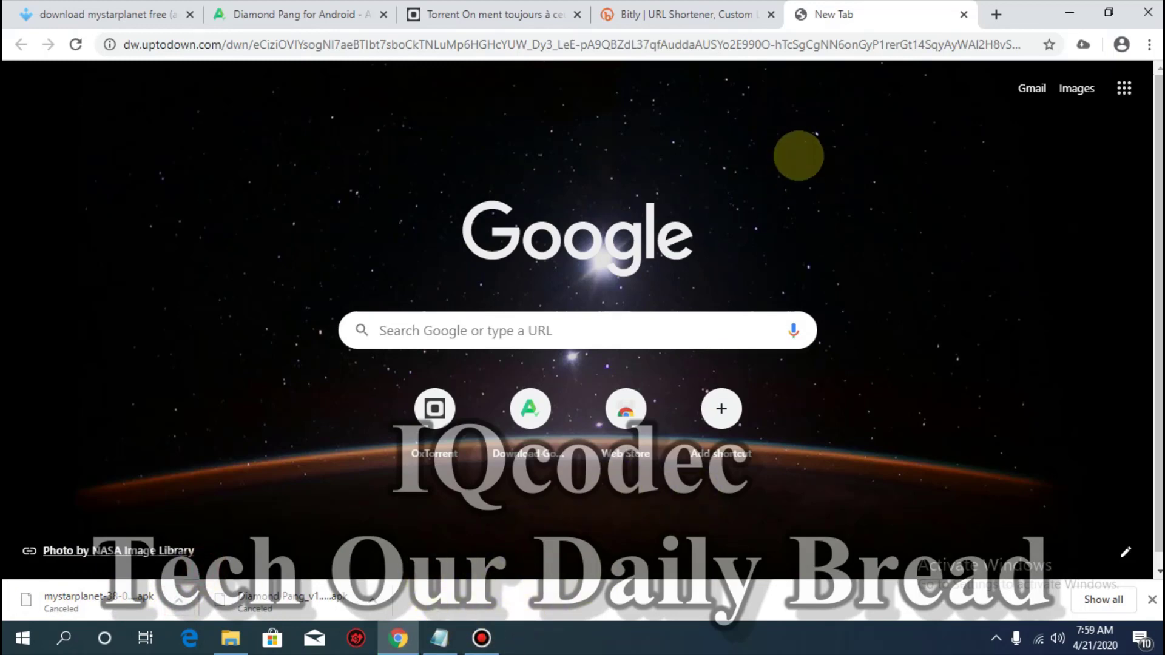
# Replace Bitly's field with the dw.uptodown.com address and shorten it to bit.ly/2x1xfh6.
pyautogui.click(686, 14)
pyautogui.moveTo(356, 297); pyautogui.dragTo(42, 296)
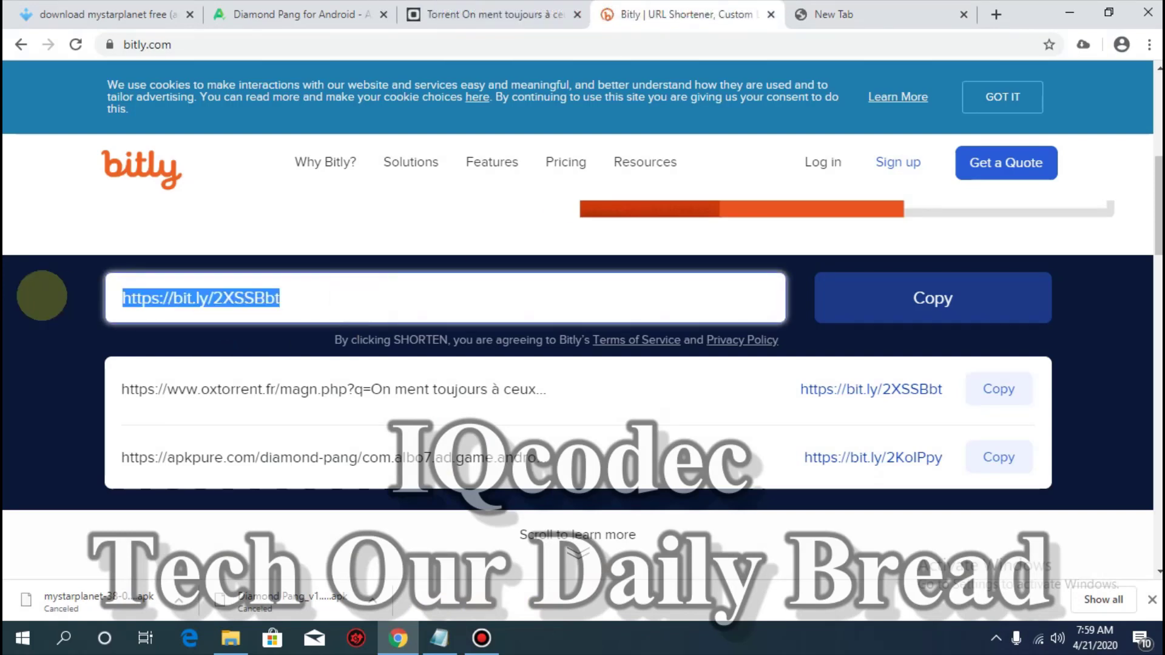
pyautogui.hotkey('ctrl', 'v')
pyautogui.click(950, 298)
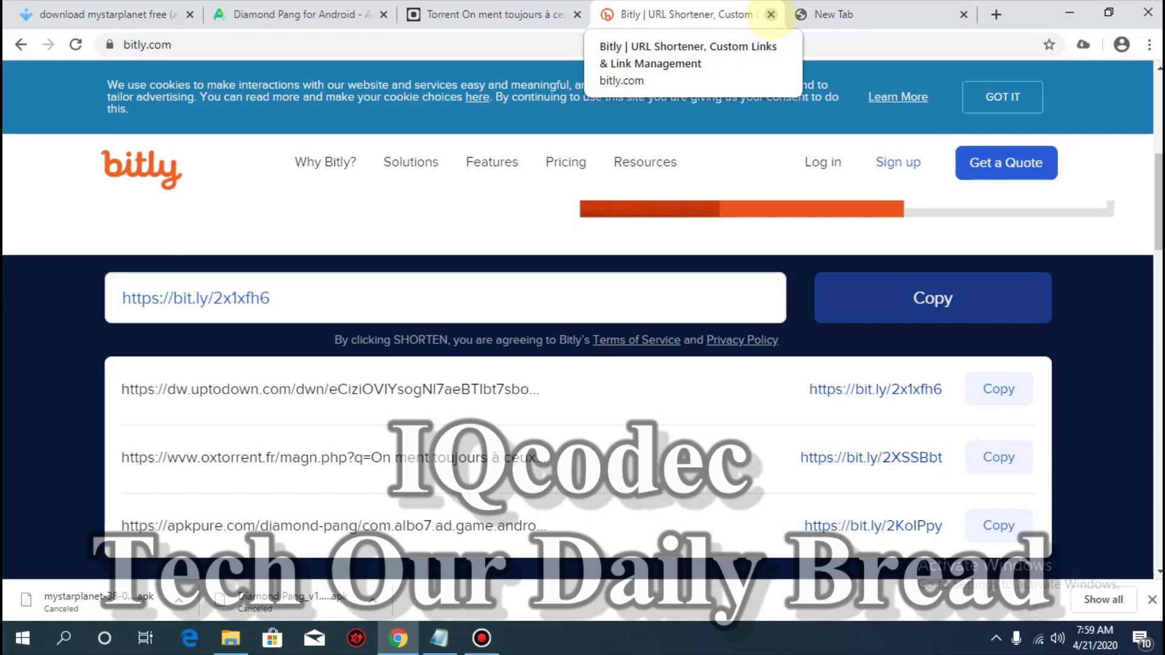
# Close the Bitly and Diamond Pang tabs.
pyautogui.click(770, 14)
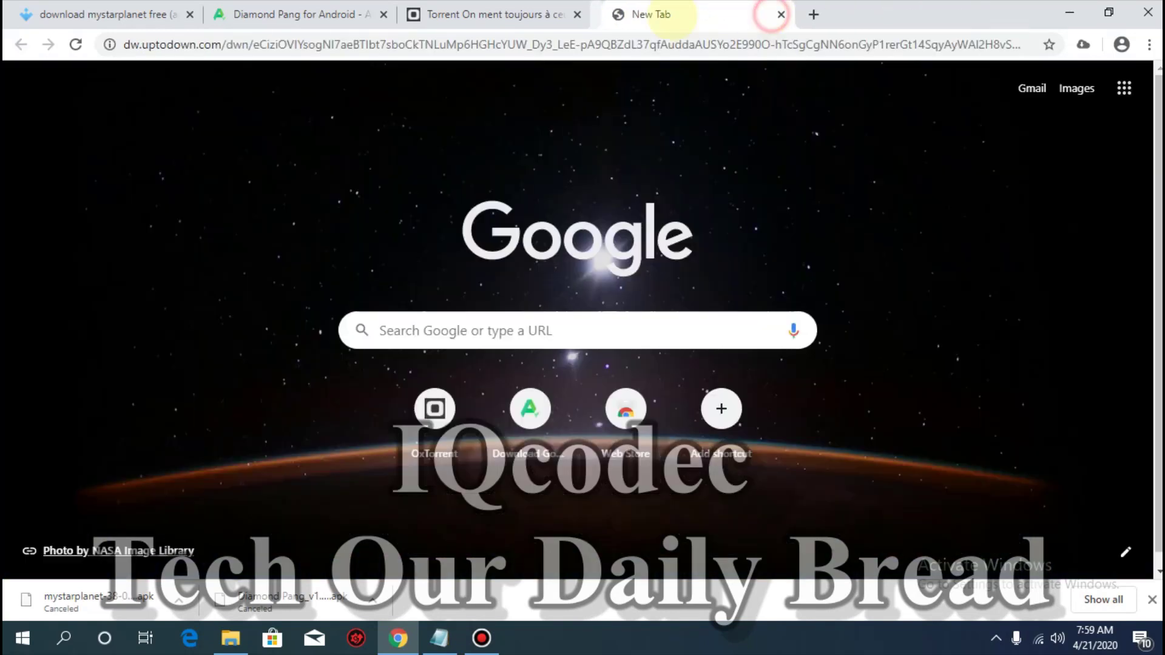
pyautogui.click(416, 14)
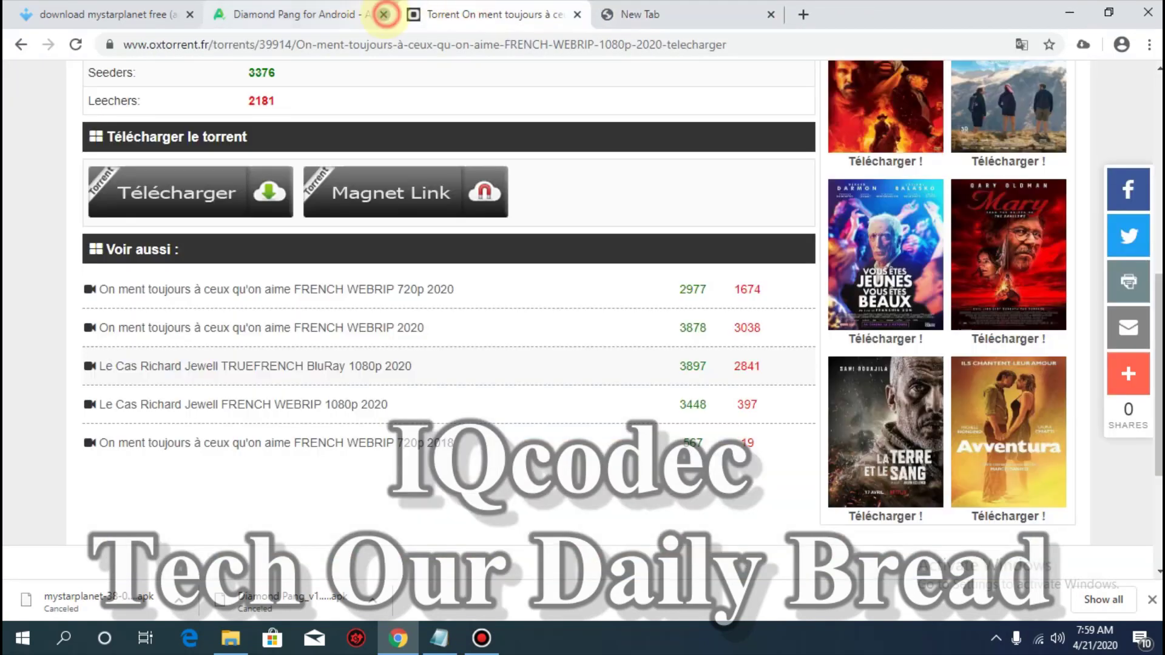
pyautogui.click(384, 14)
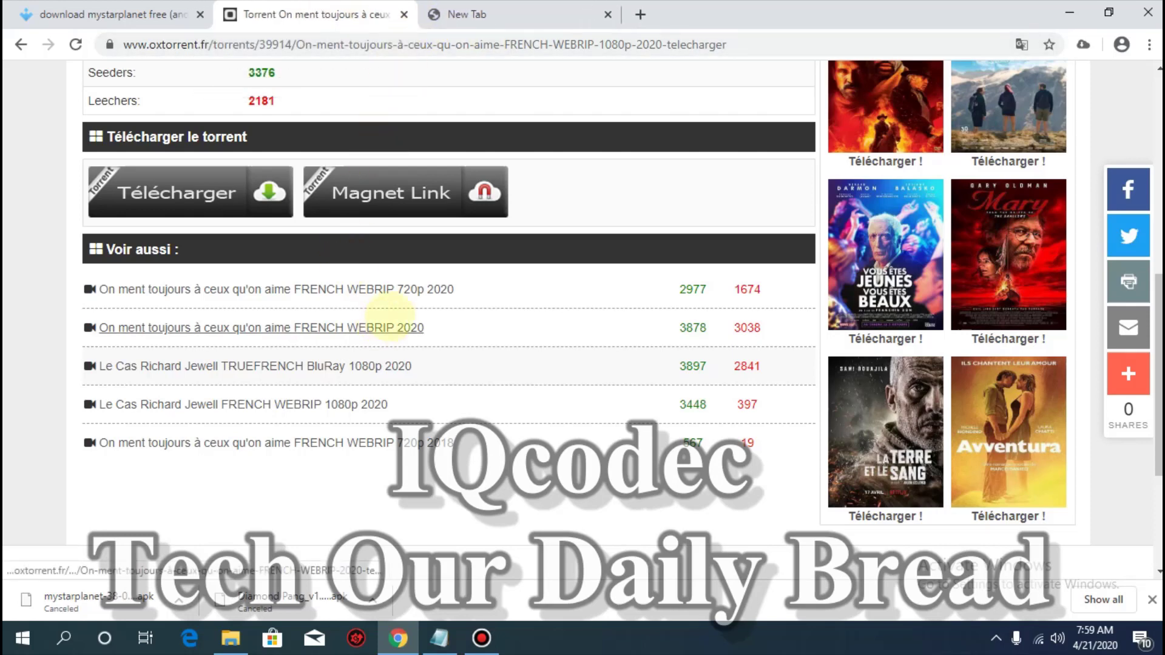
# Start and cancel the MyStarPlanet download, then copy its Download link address.
pyautogui.scroll(2, 234, 247)
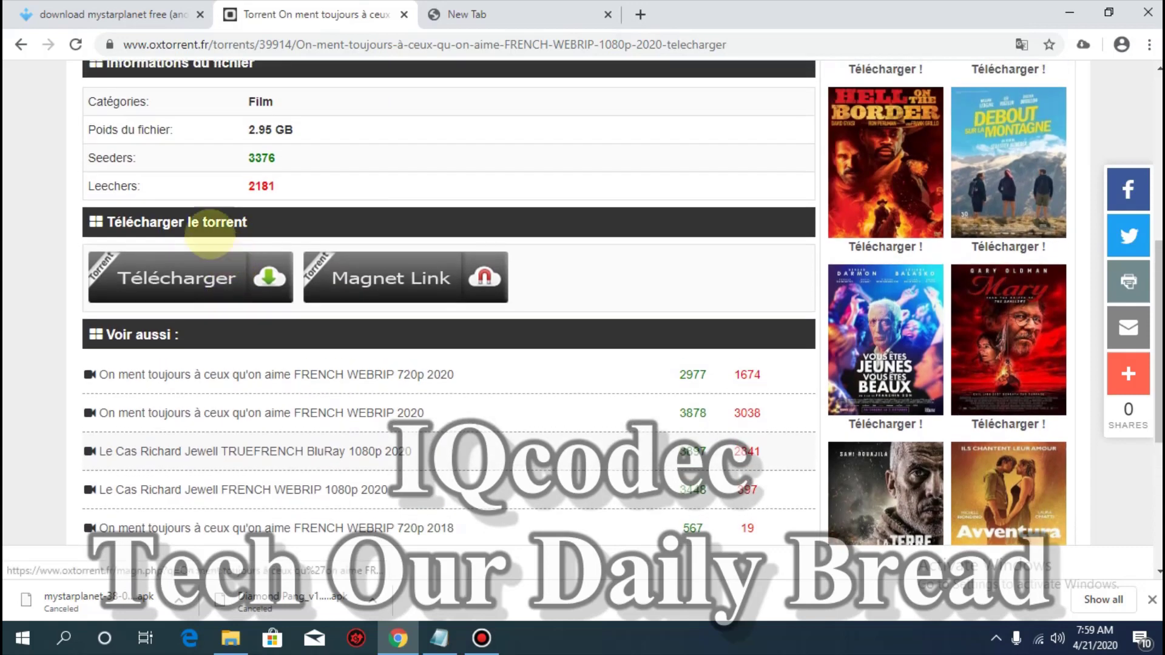
pyautogui.click(114, 11)
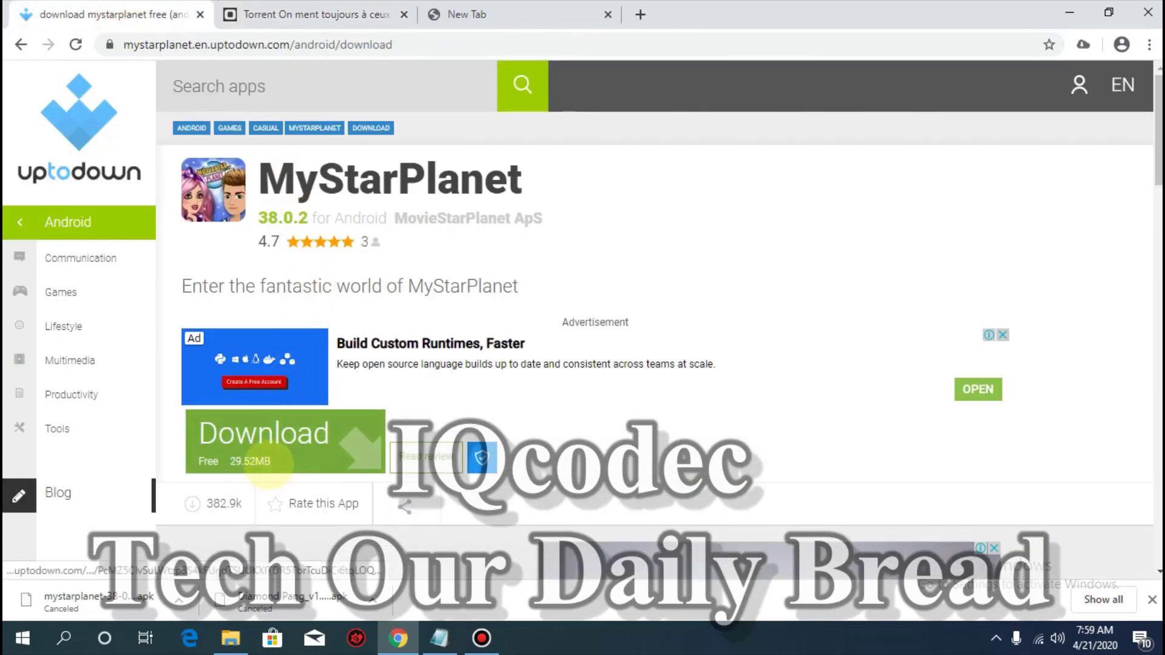
pyautogui.rightClick(268, 452)
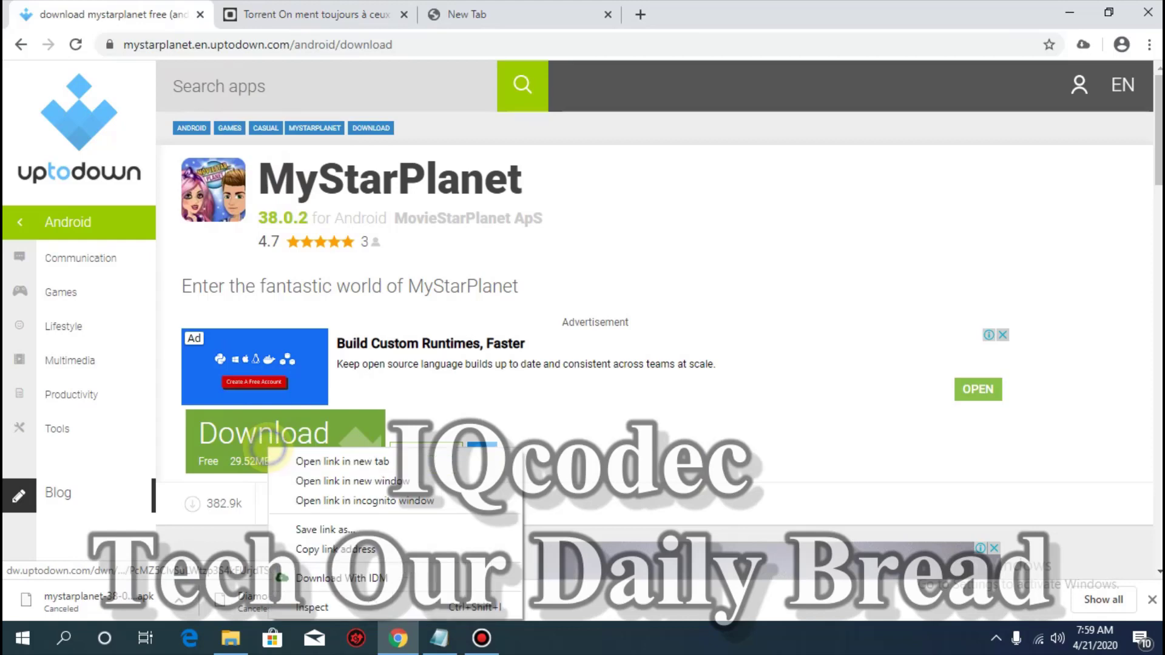
pyautogui.click(680, 419)
pyautogui.click(306, 450)
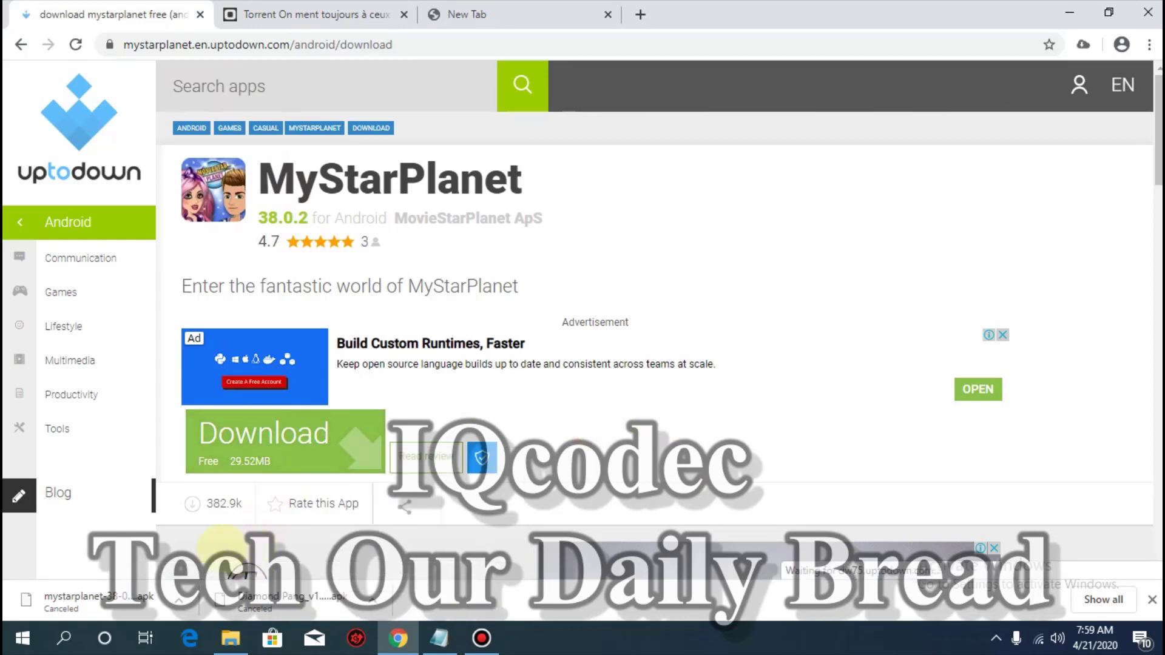
pyautogui.click(180, 600)
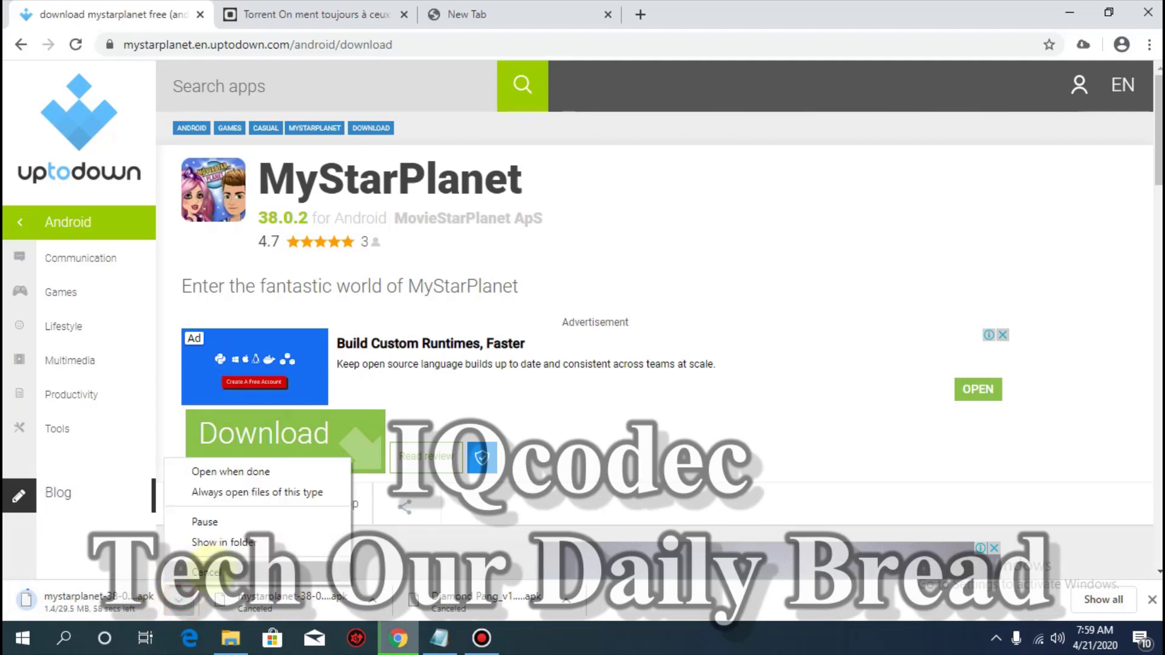
pyautogui.click(207, 572)
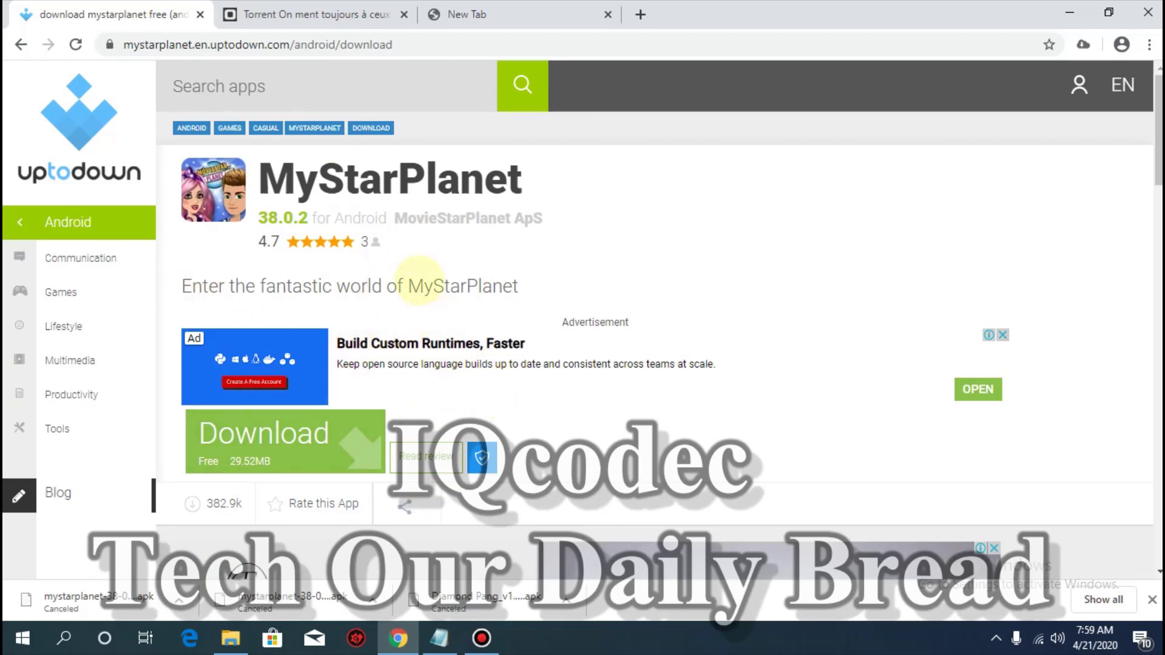
pyautogui.rightClick(340, 464)
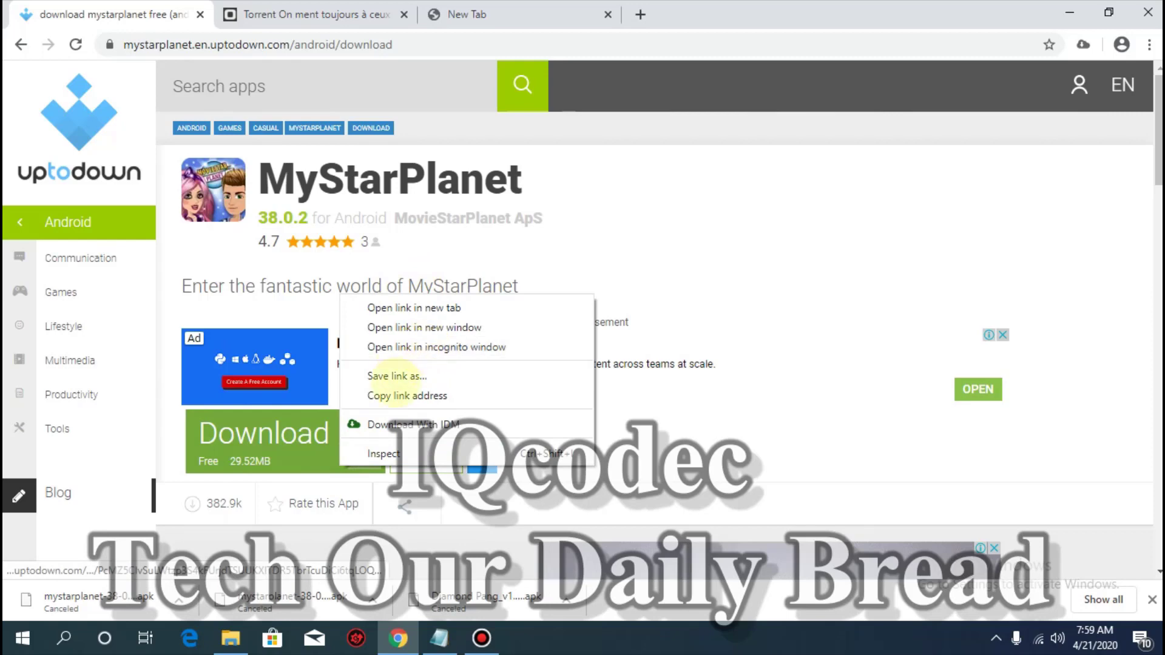
pyautogui.click(392, 395)
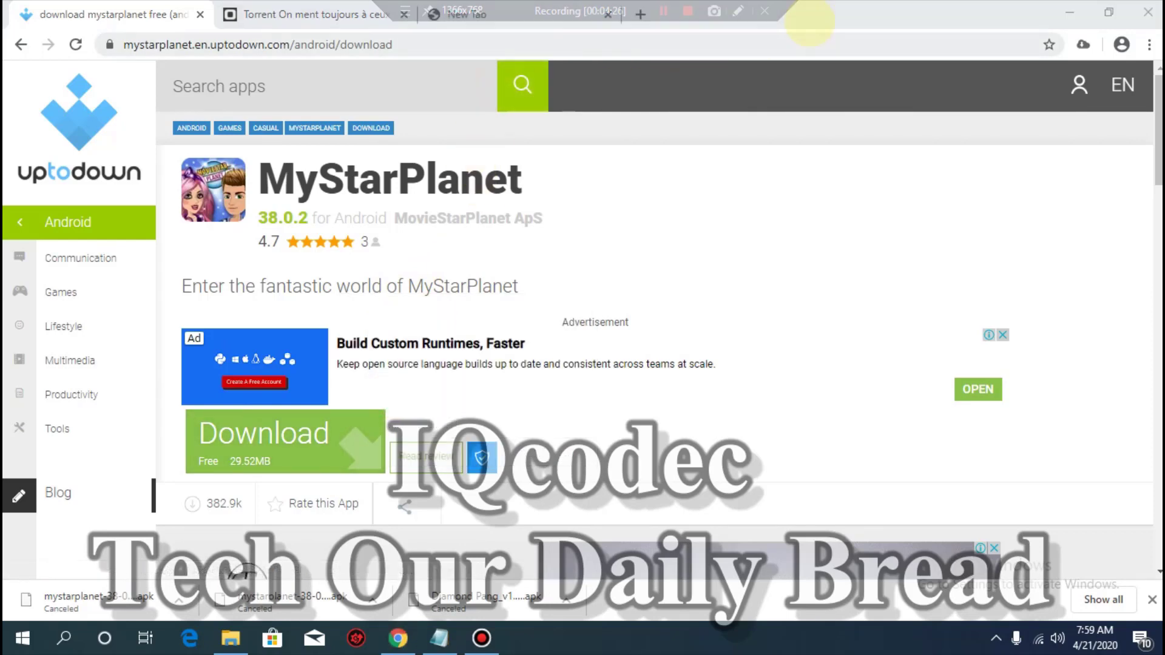
# Close the Chrome window and minimize Notepad, leaving the Windows desktop showing.
pyautogui.click(479, 12)
pyautogui.click(346, 9)
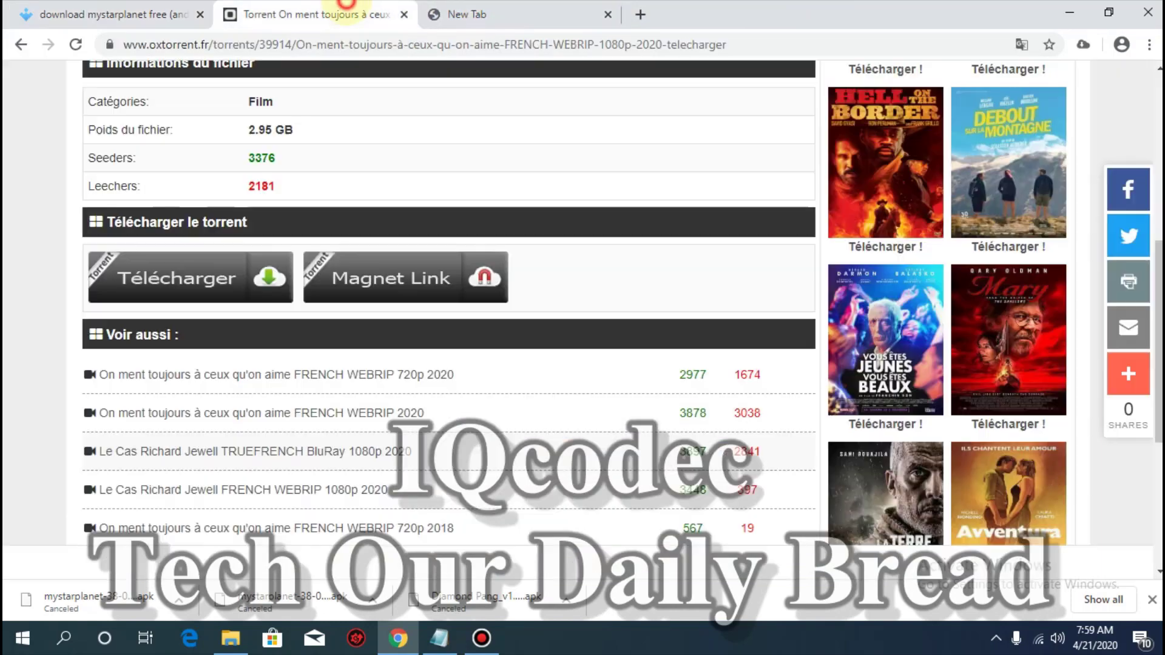
pyautogui.click(1148, 10)
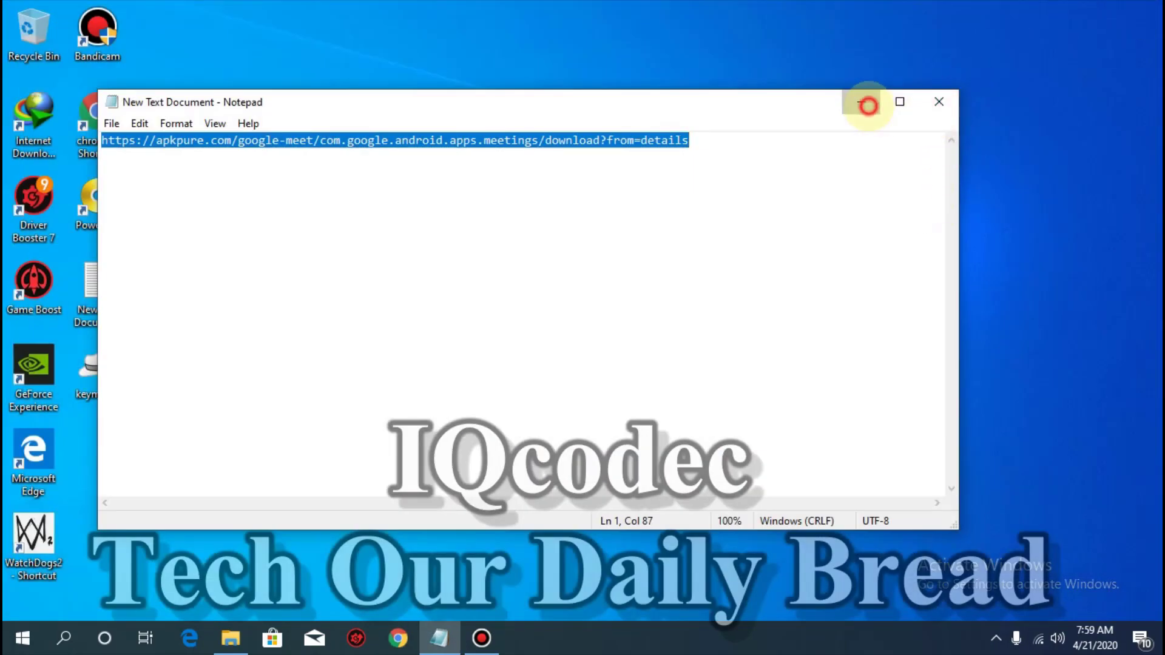
pyautogui.click(867, 106)
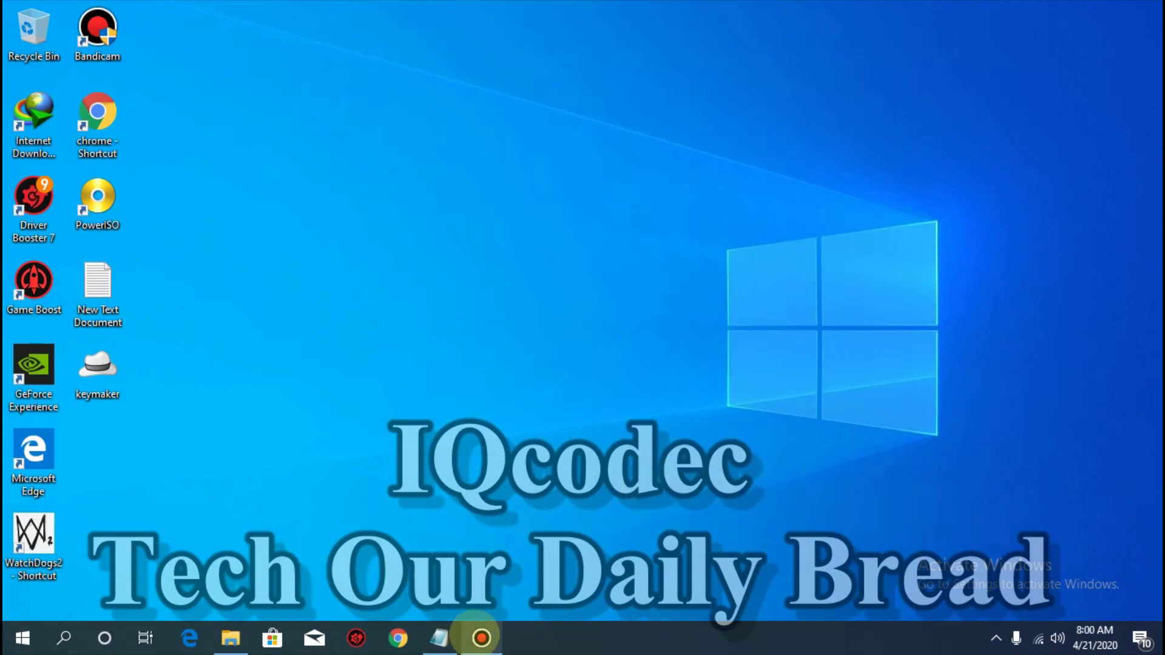